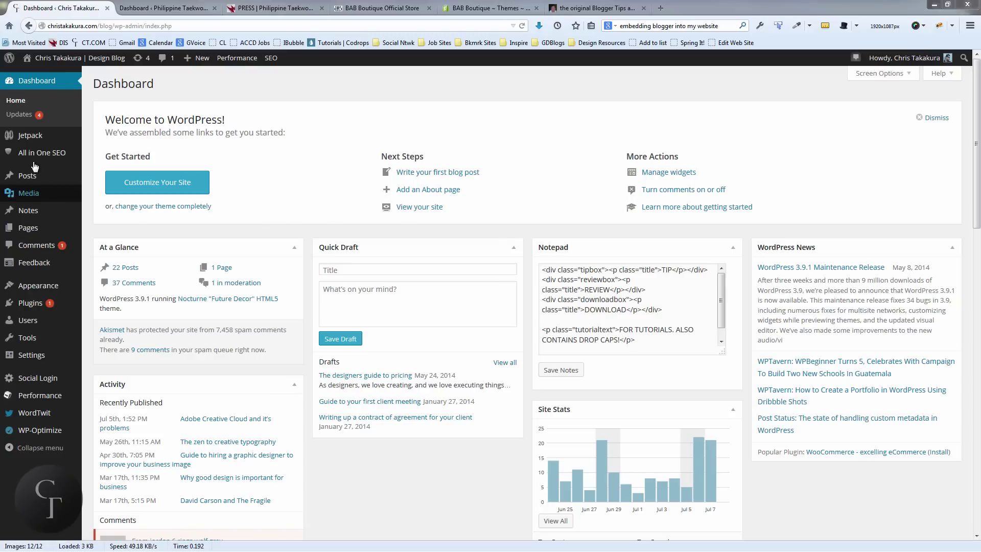
- Open the All in One SEO general settings and look over the home page, keyword and title settings
mouse_move(21, 156)
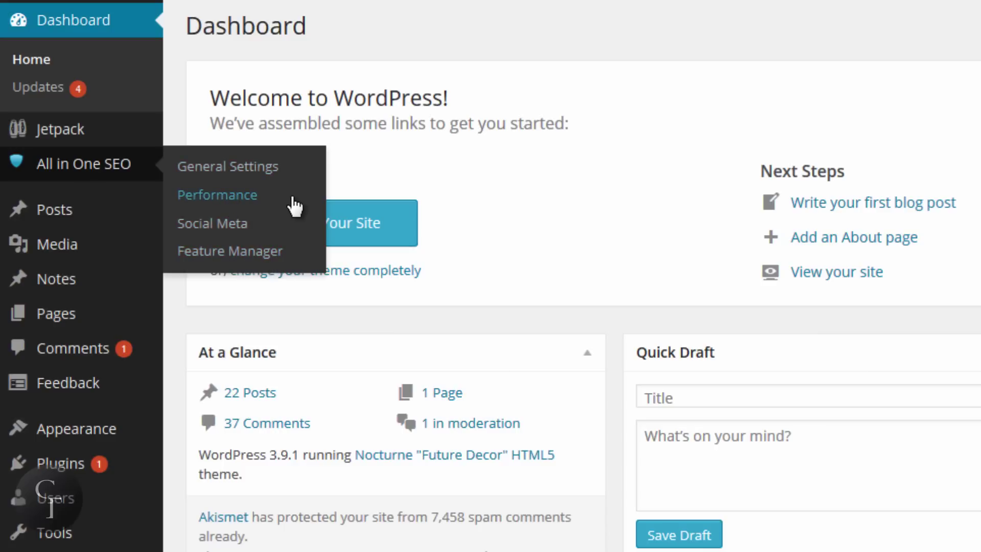
left_click(234, 167)
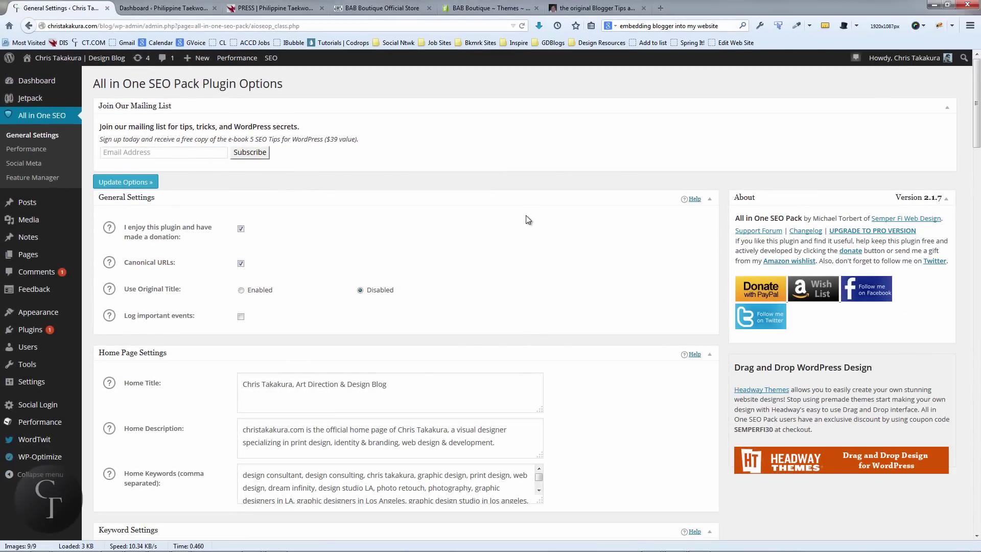
scroll(526, 216, "down", 2)
scroll(525, 216, "up", 2)
scroll(524, 216, "down", 3)
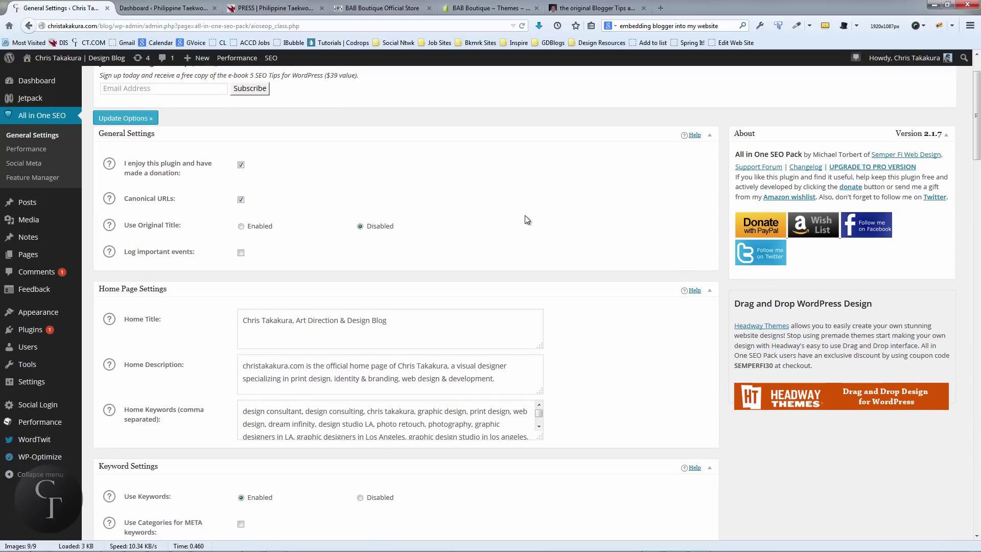
scroll(526, 219, "down", 3)
scroll(526, 219, "up", 3)
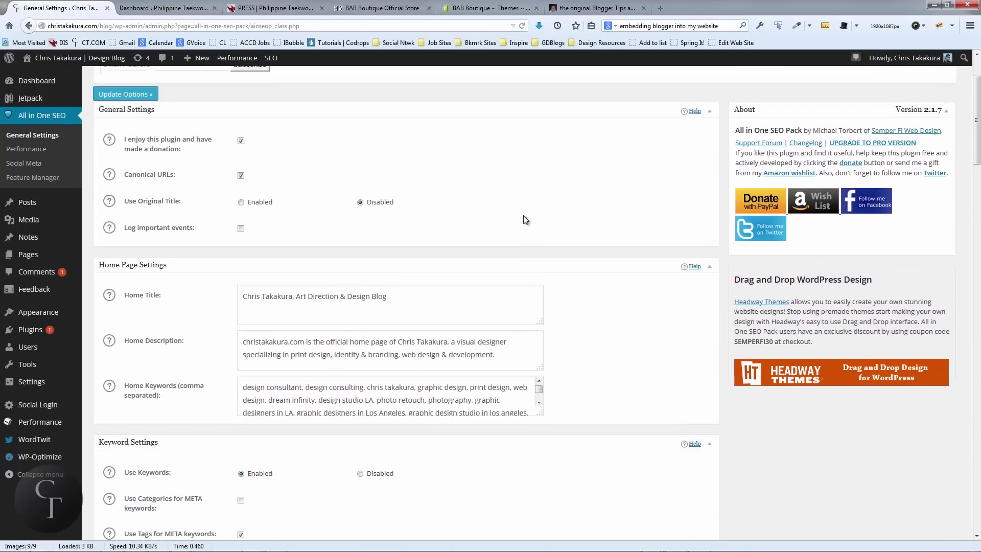
scroll(379, 228, "down", 7)
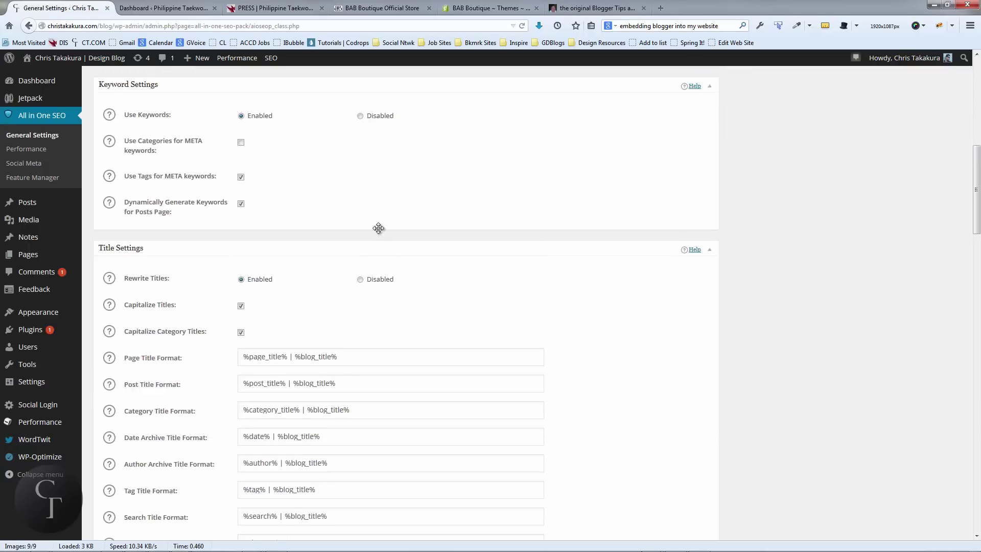
scroll(378, 228, "up", 1)
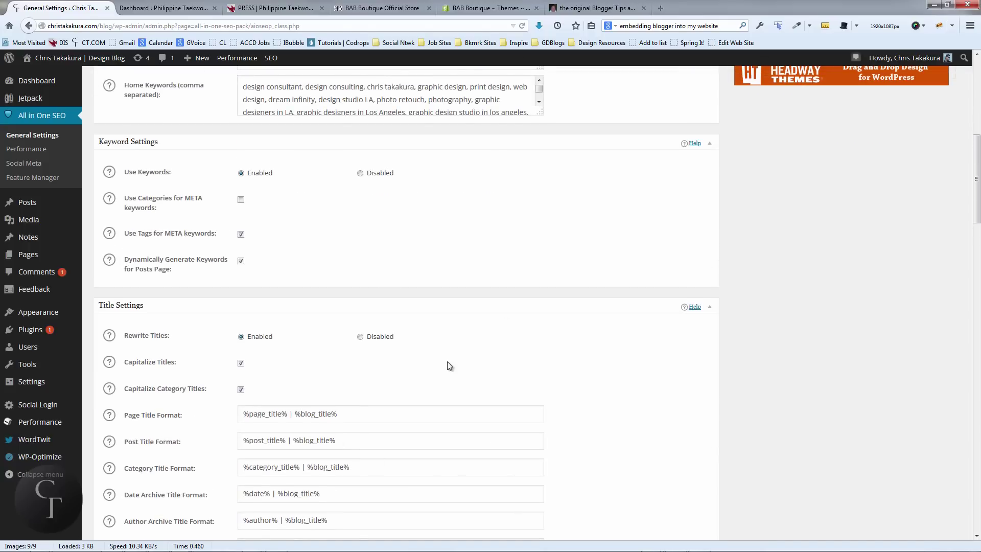
scroll(447, 363, "up", 5)
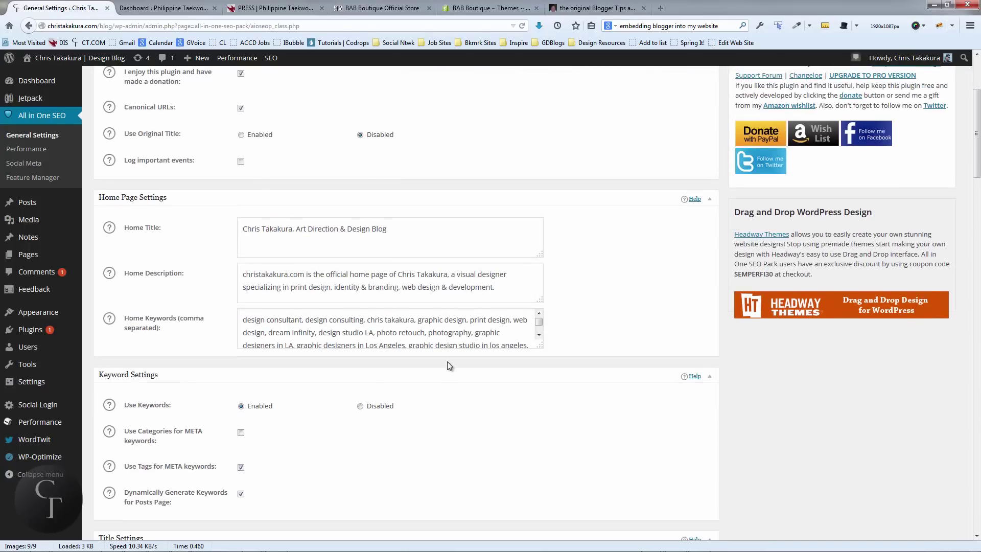
- Highlight the Home Title text in the home page settings to examine how the site title is worded
left_click(408, 229)
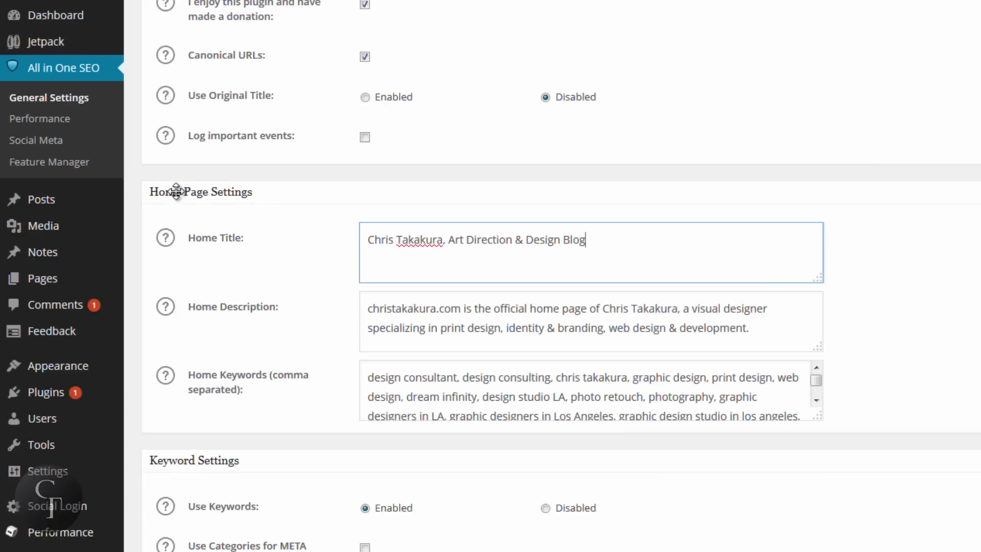
left_click_drag(587, 240, 324, 232)
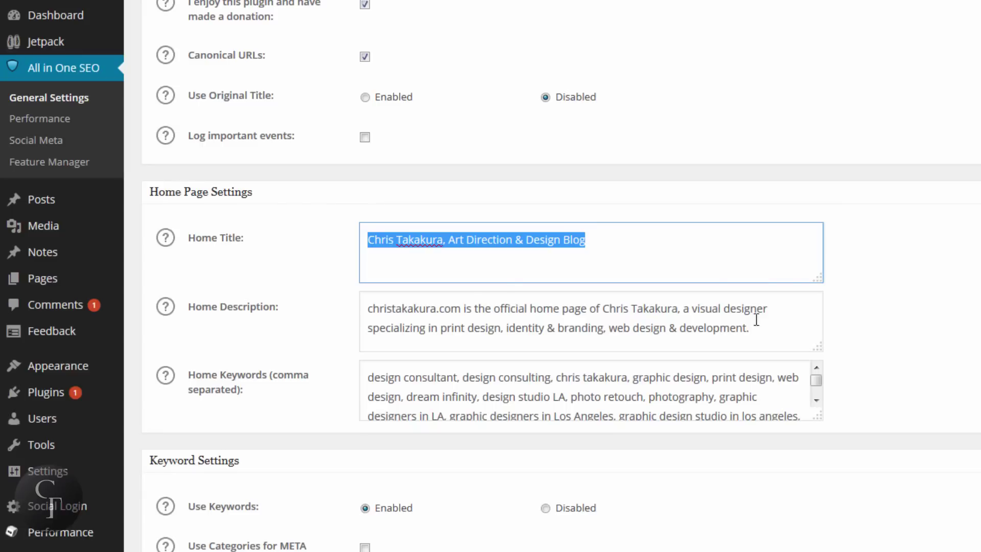
left_click(626, 233)
left_click_drag(627, 236, 363, 241)
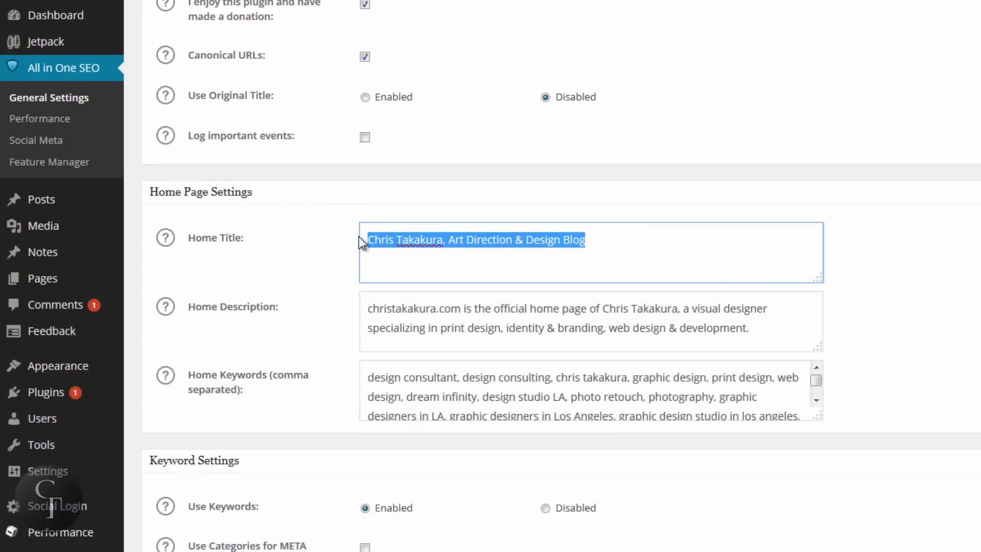
left_click(628, 243)
left_click_drag(628, 244, 352, 237)
left_click(632, 243)
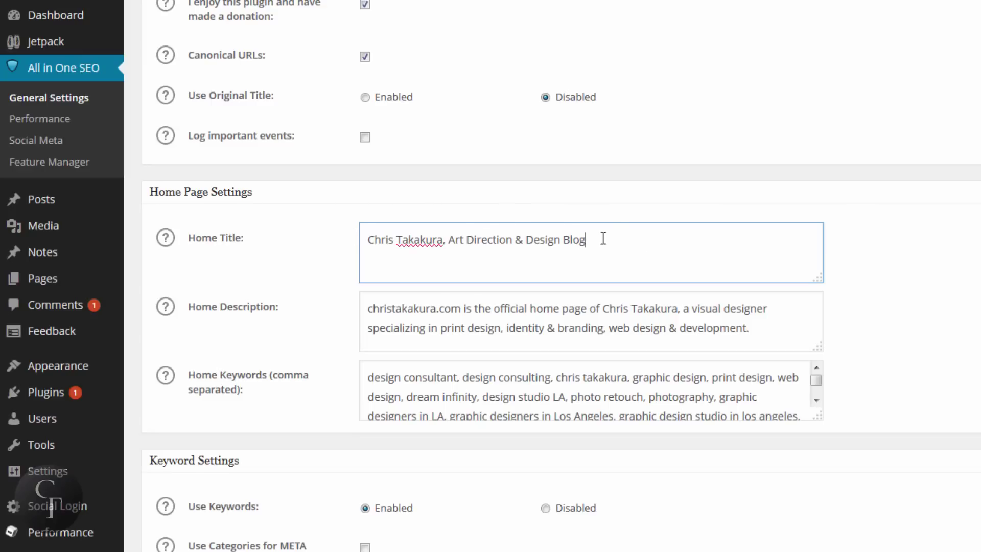
left_click_drag(602, 238, 359, 238)
left_click(611, 234)
left_click_drag(593, 234, 346, 234)
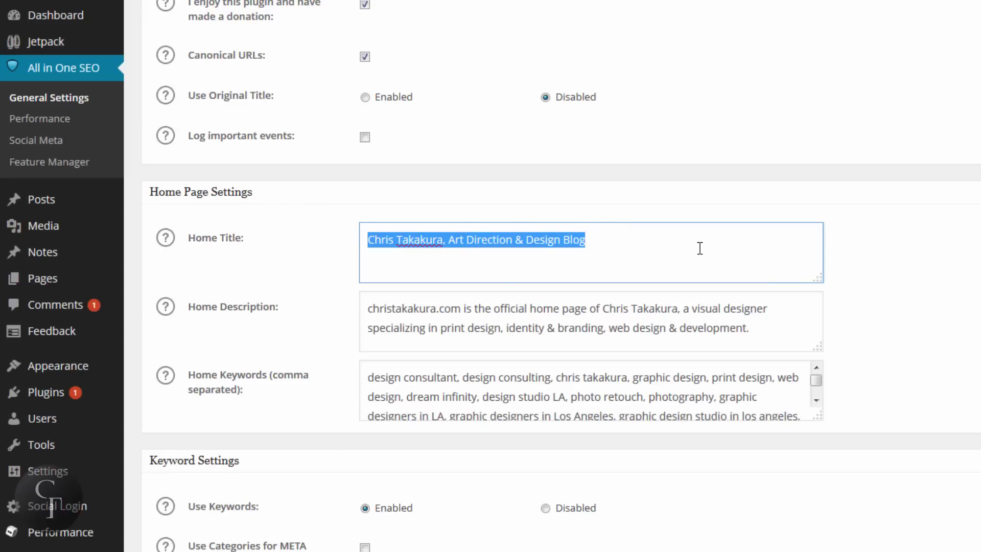
left_click(670, 243)
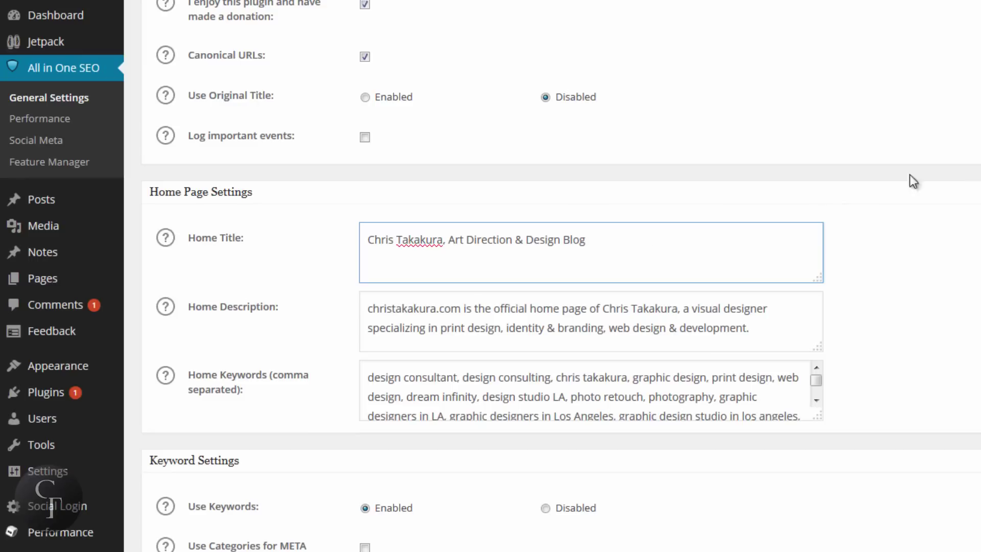
- Examine the Home Description text and show the help explanation for that setting
left_click(773, 330)
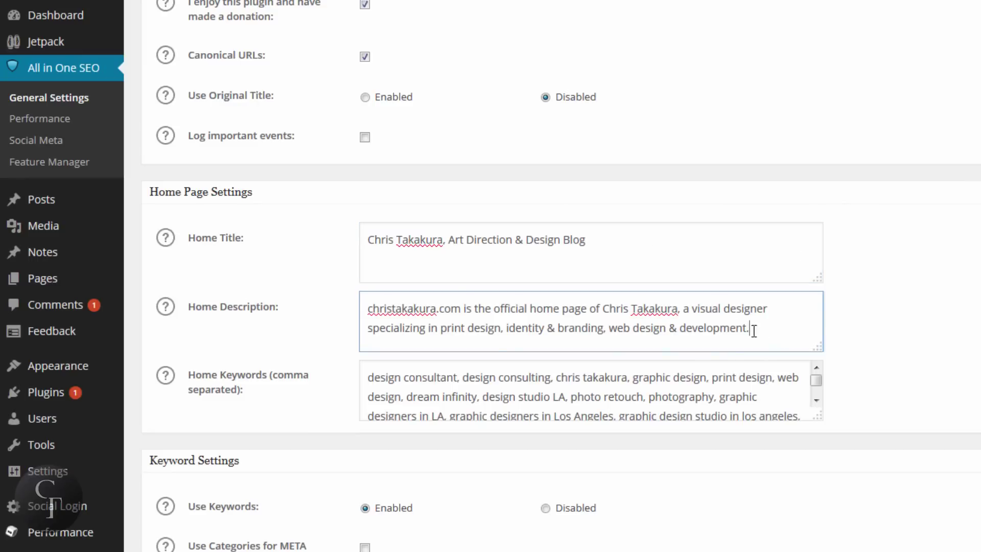
left_click_drag(751, 328, 360, 316)
left_click(365, 309)
left_click(169, 318)
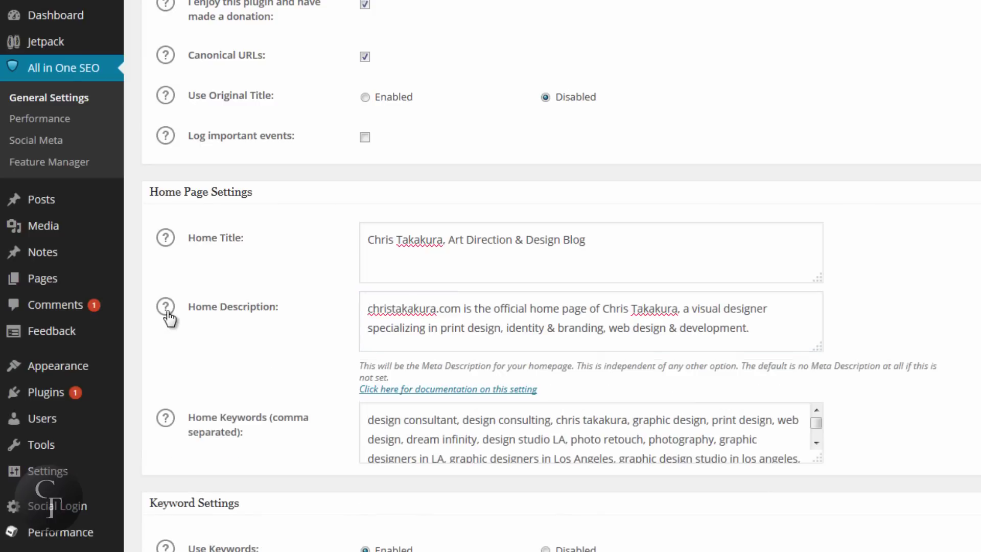
left_click(425, 313)
left_click_drag(485, 313, 491, 313)
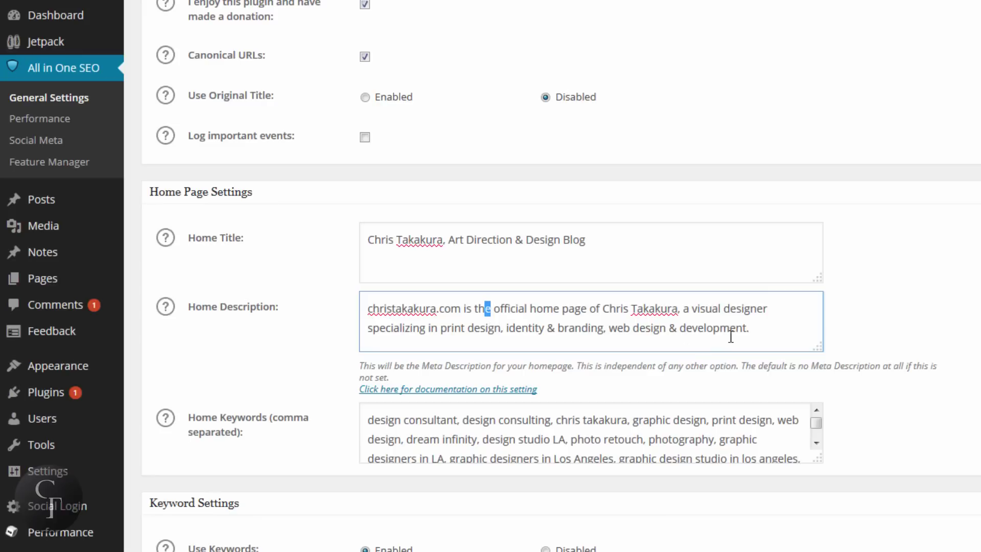
left_click(752, 332)
left_click_drag(765, 333, 367, 308)
left_click(368, 312)
left_click(795, 336)
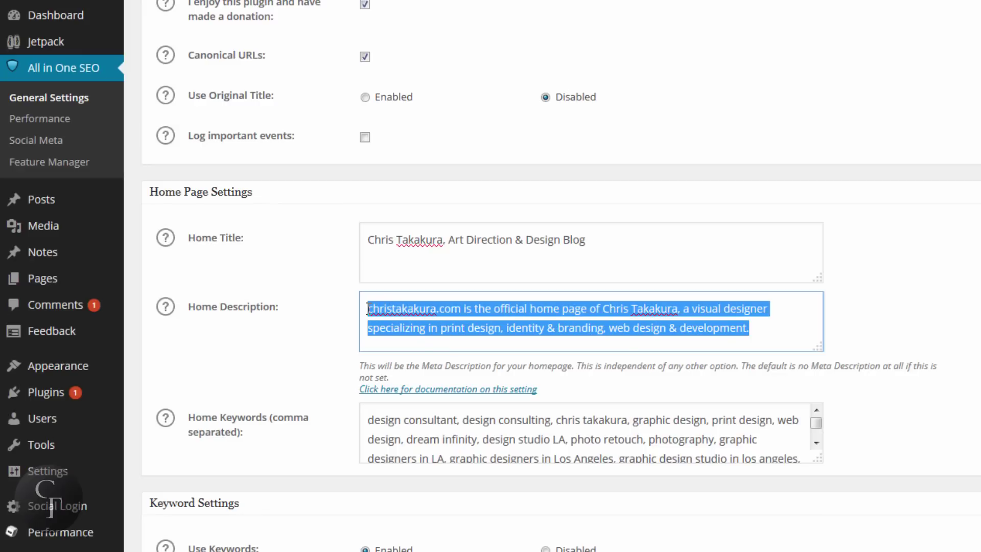
left_click(367, 308)
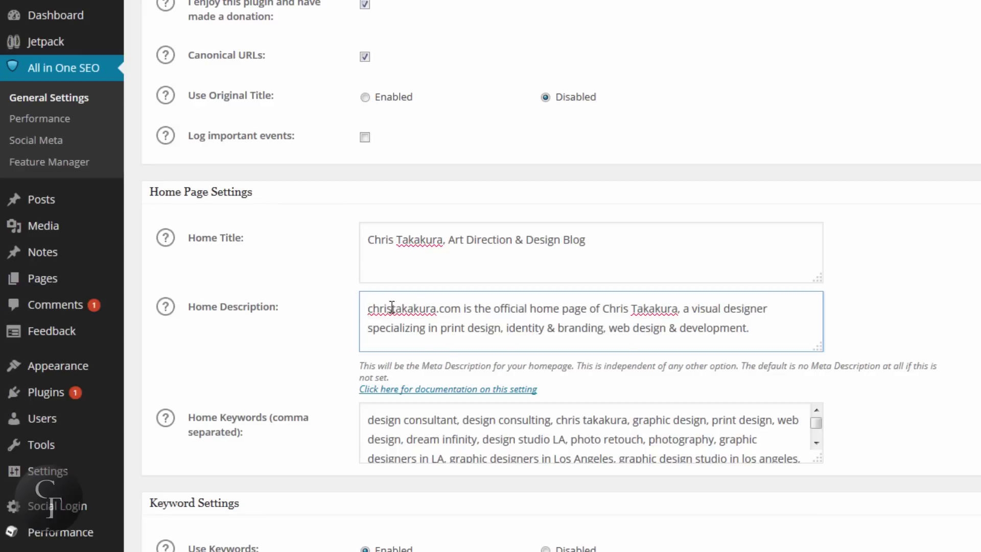
left_click(768, 327)
- Enlarge the Home Keywords box and read through the comma-separated keyword list
left_click_drag(818, 458, 825, 517)
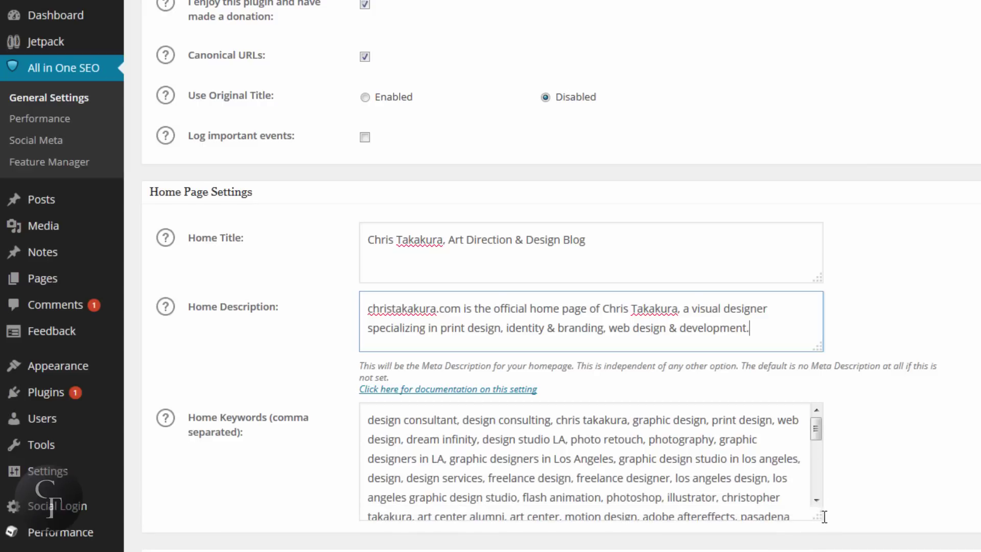
left_click(461, 442)
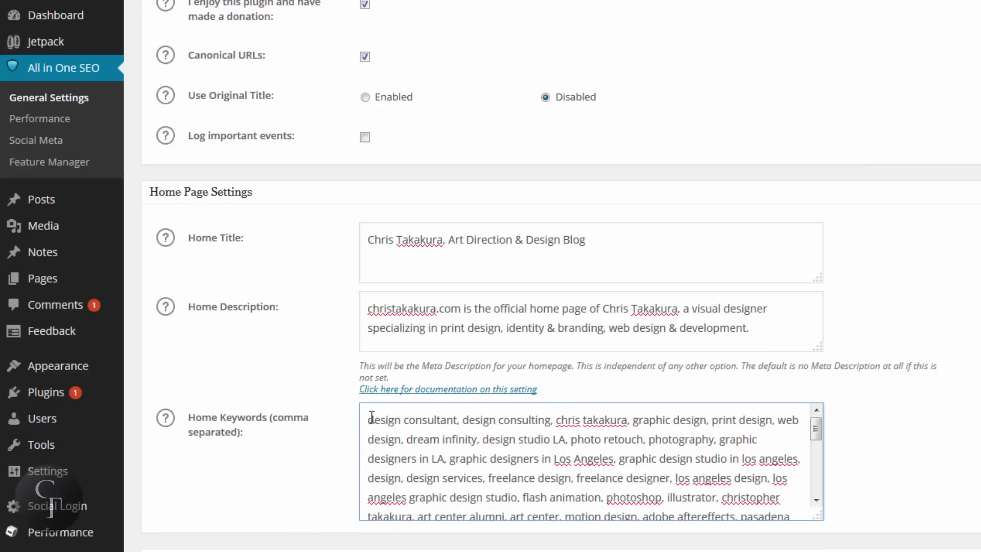
left_click_drag(368, 419, 661, 458)
left_click(661, 458)
left_click_drag(599, 420, 650, 452)
left_click(659, 453)
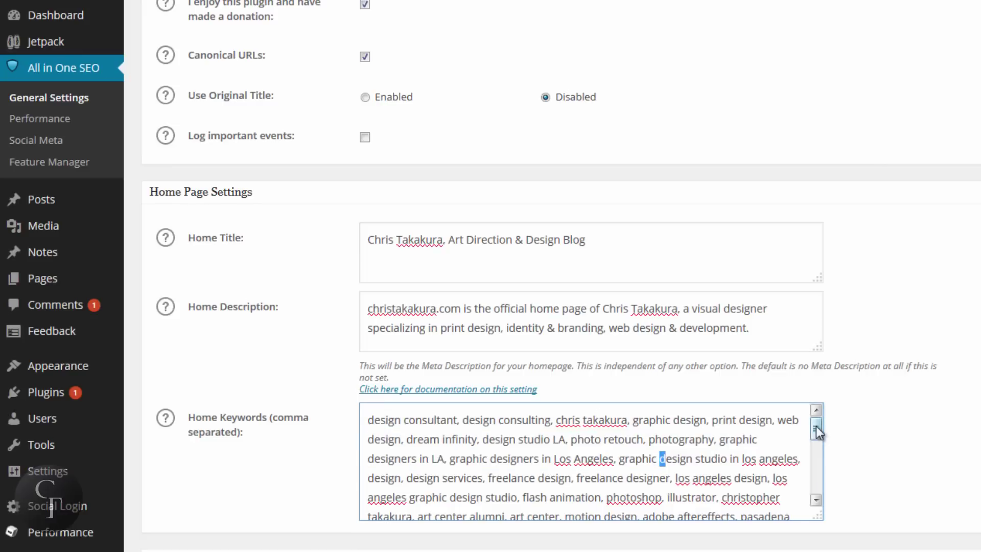
mouse_move(816, 429)
left_mouse_down()
mouse_move(819, 498)
mouse_move(822, 426)
left_mouse_up()
left_click(496, 429)
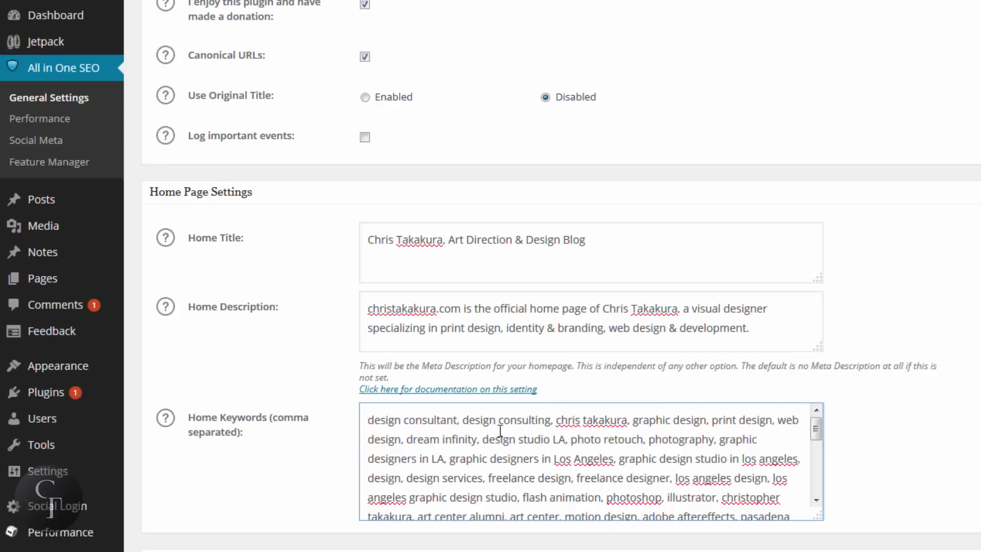
scroll(498, 430, "down", 2)
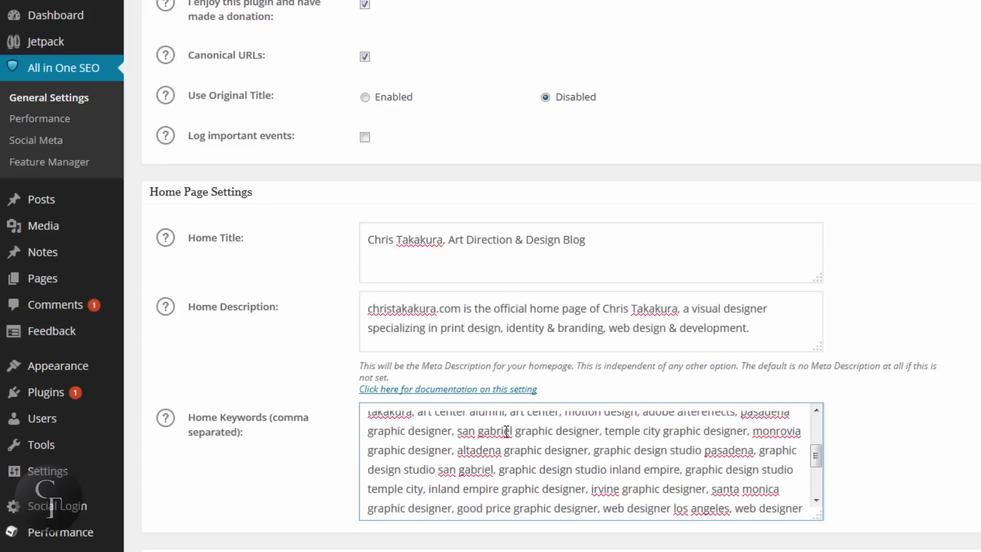
scroll(507, 432, "down", 2)
scroll(519, 460, "up", 4)
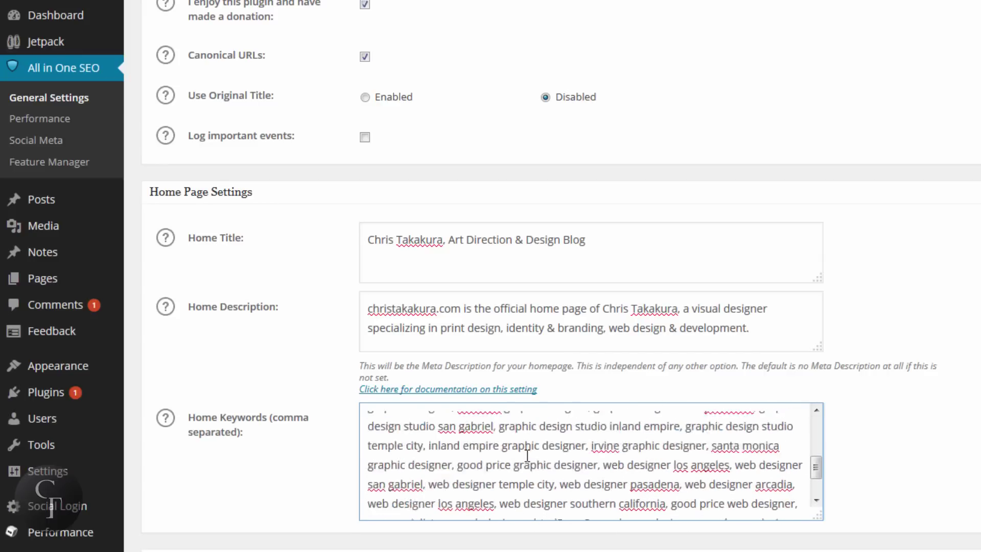
scroll(530, 455, "up", 5)
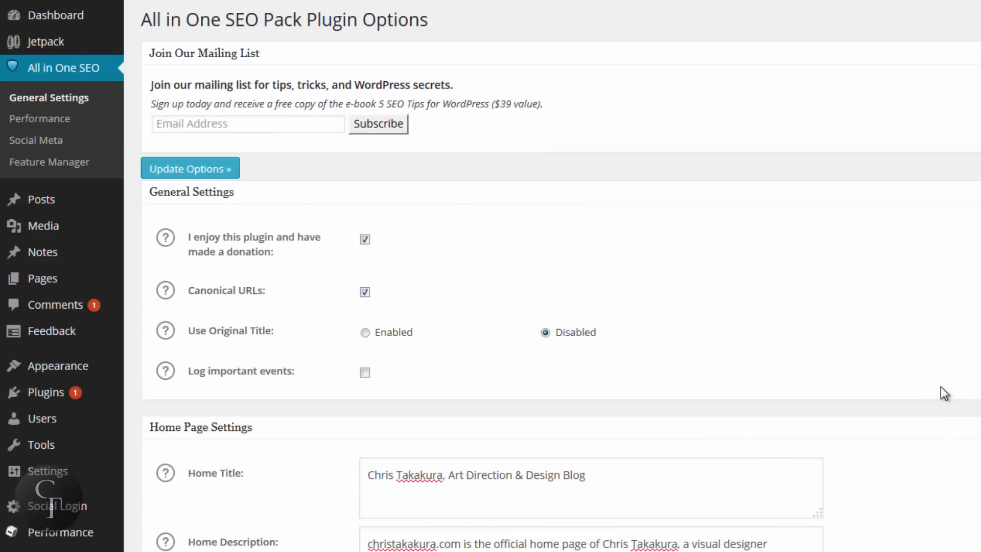
scroll(910, 391, "down", 4)
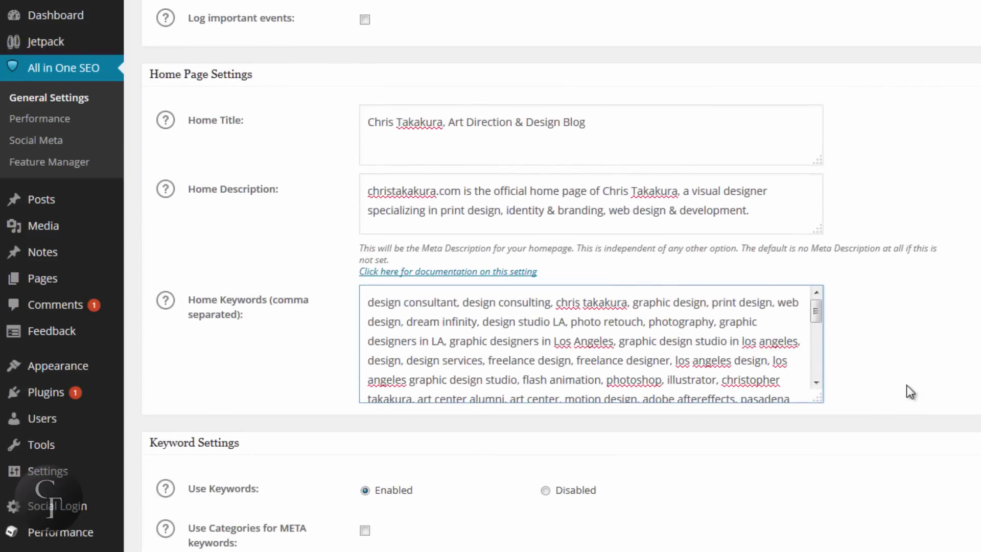
scroll(908, 392, "up", 4)
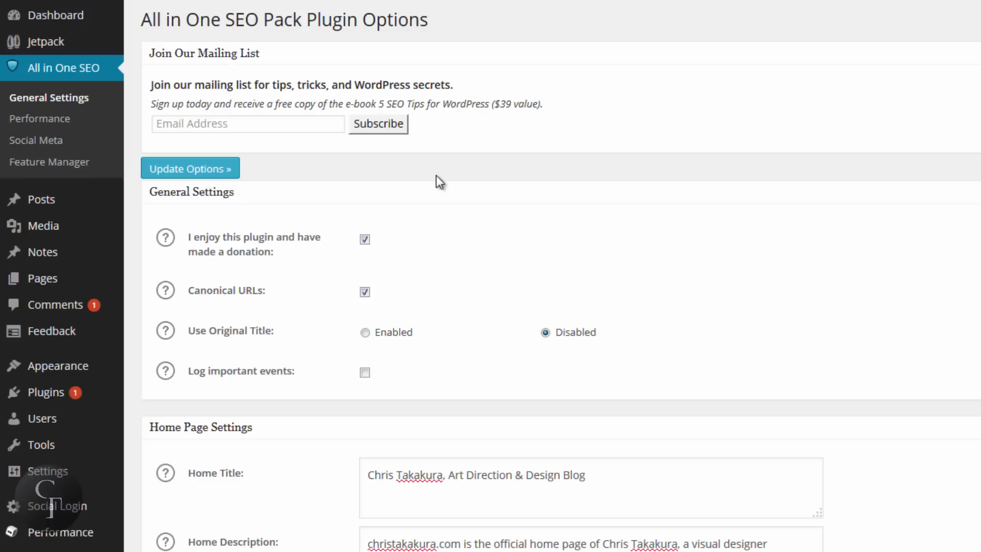
- Open the list of all blog posts and look through their titles, categories and tags
mouse_move(46, 200)
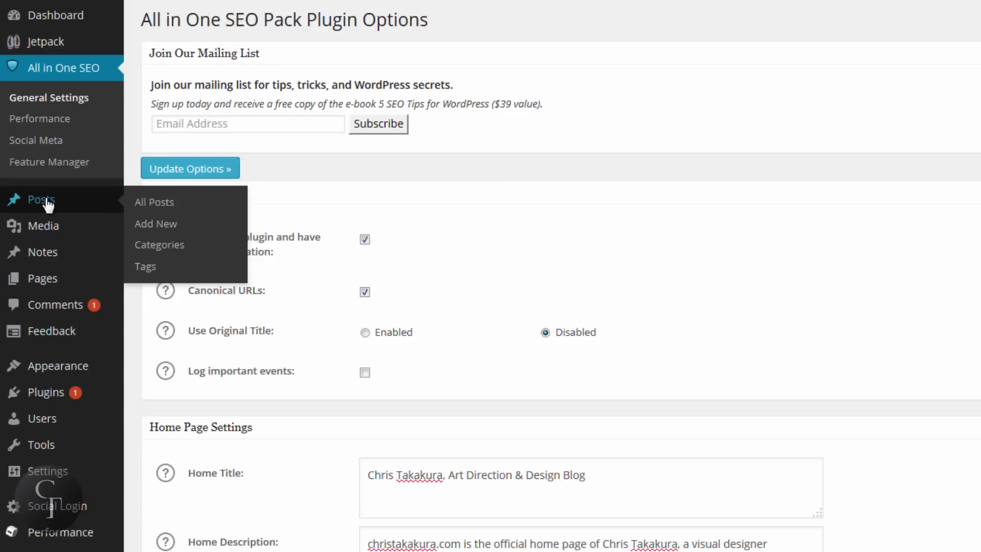
left_click(48, 204)
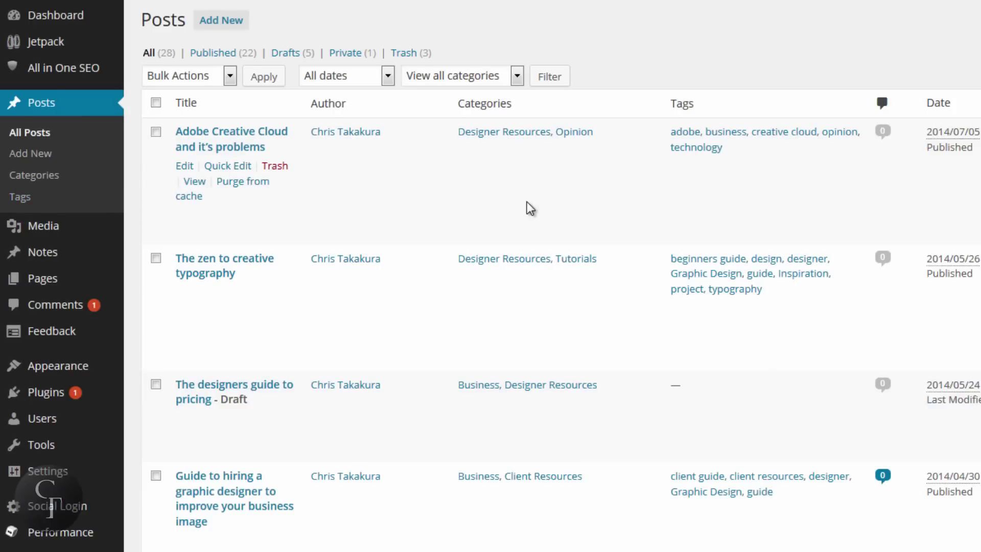
scroll(526, 201, "down", 15)
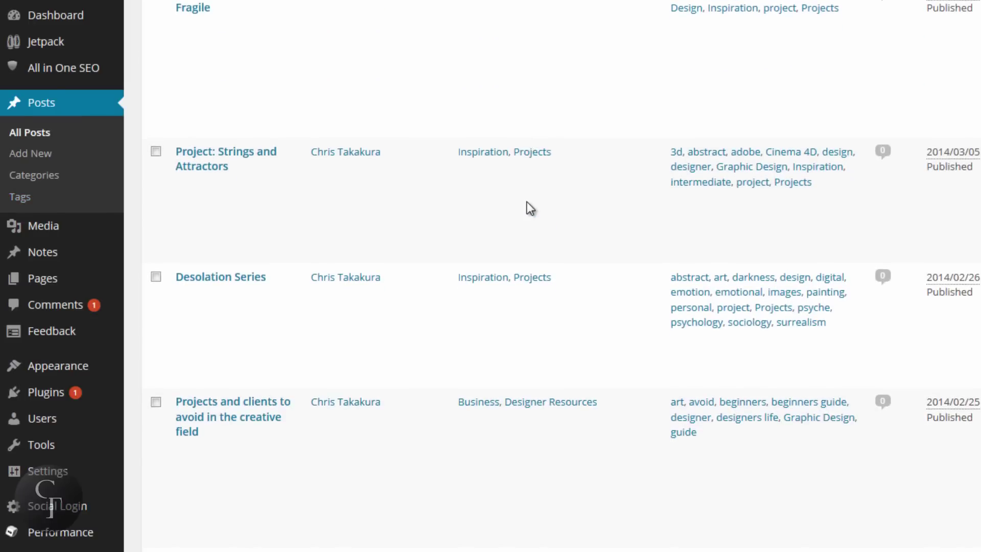
scroll(527, 201, "down", 9)
scroll(526, 201, "up", 17)
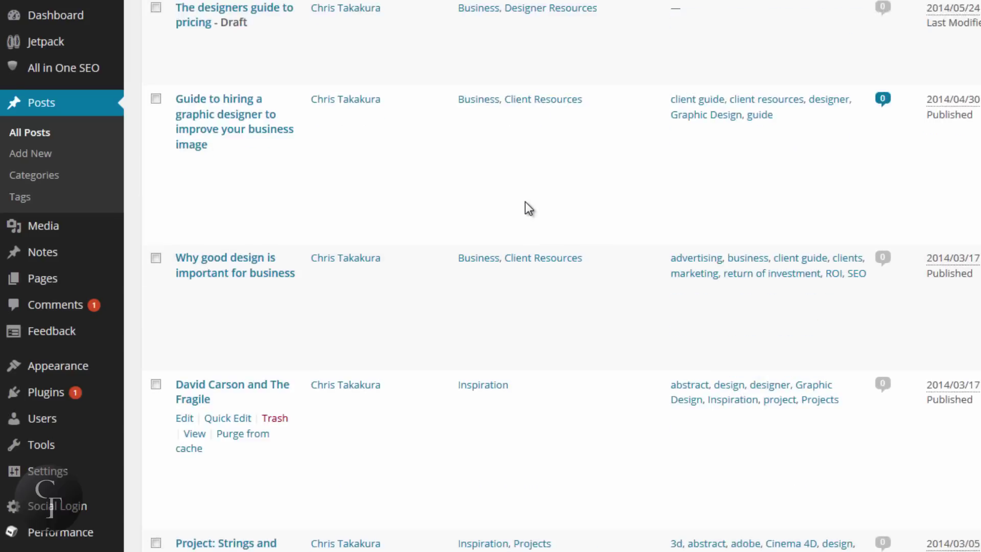
scroll(529, 209, "up", 7)
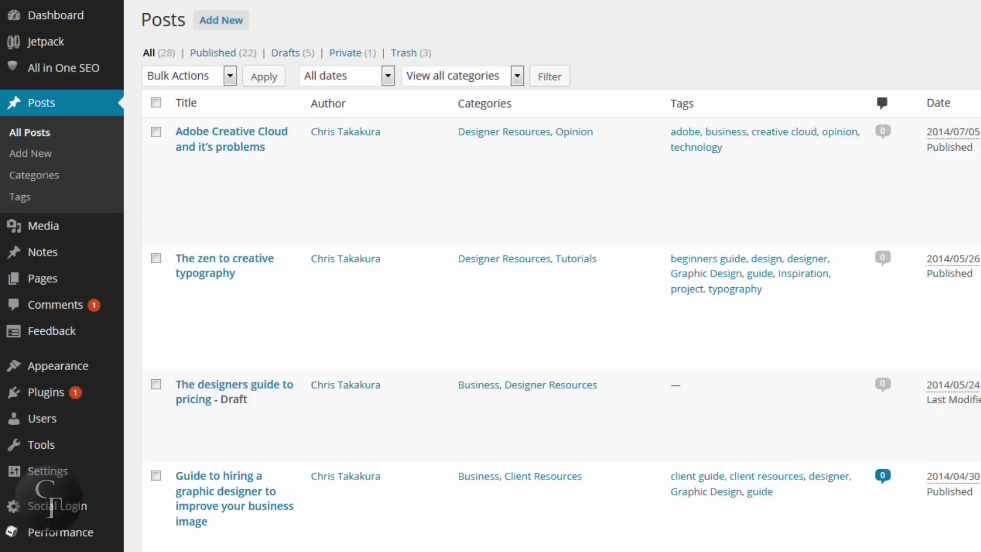
- Open the post "Adobe Creative Cloud and it's problems" for editing and view the sections below its content
mouse_move(231, 147)
mouse_move(497, 192)
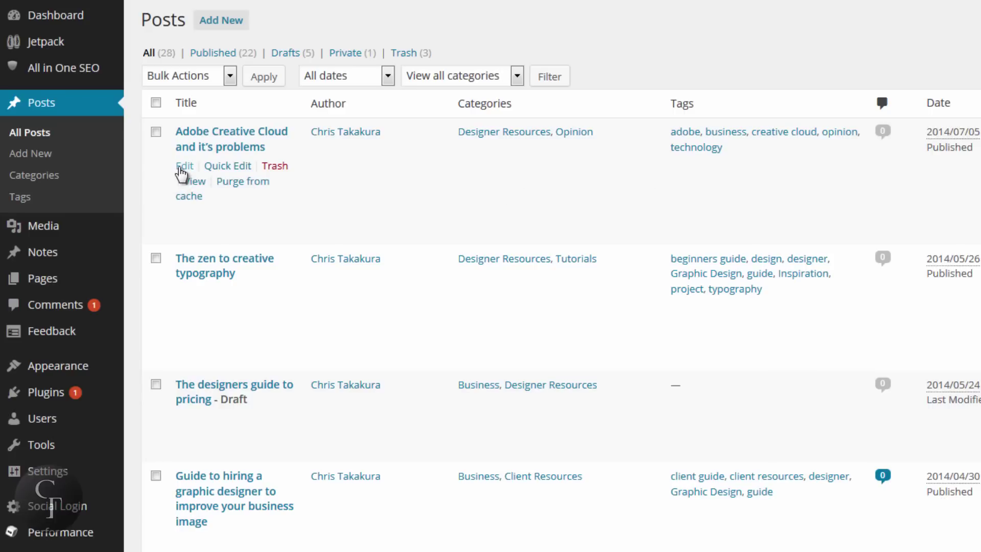
left_click(184, 166)
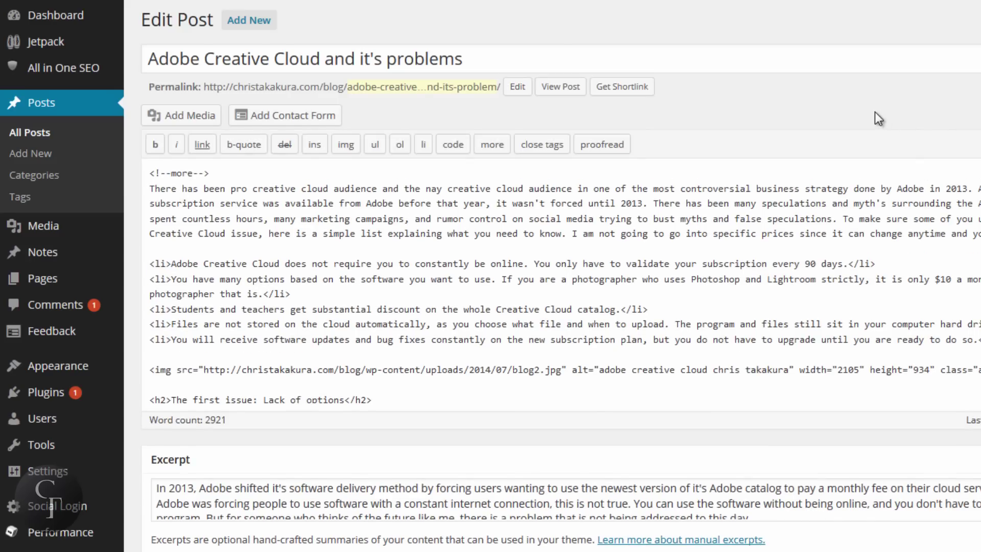
scroll(869, 110, "down", 10)
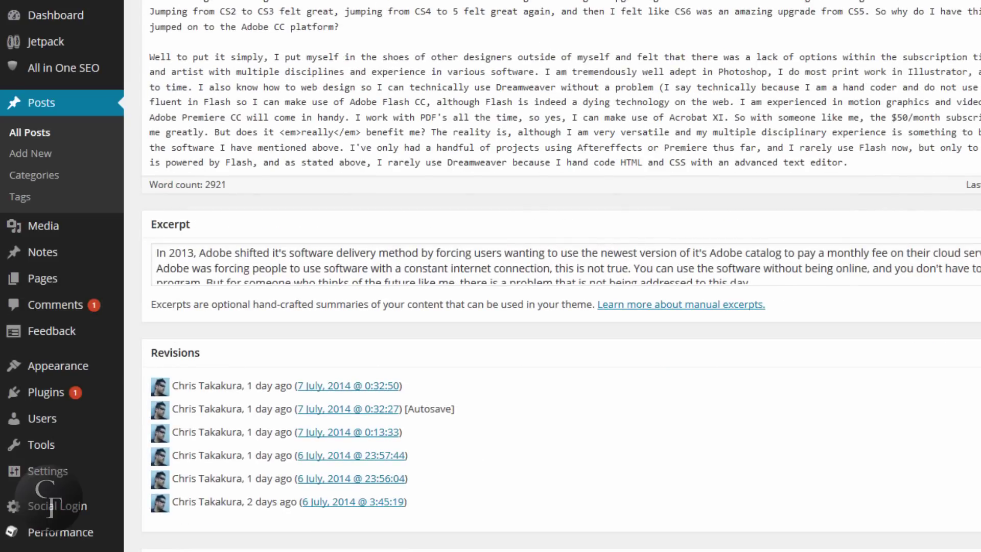
- Look through the post's excerpt, revisions, comments, Google+ and sharing sections down to the All in One SEO Pack settings
scroll(561, 276, "up", 5)
scroll(561, 275, "down", 7)
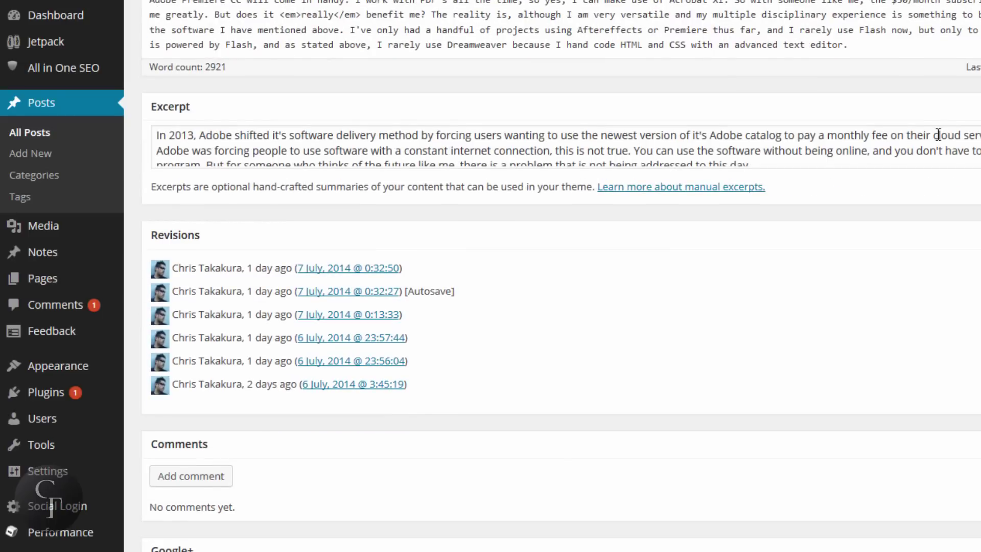
left_click(932, 136)
scroll(128, 56, "down", 5)
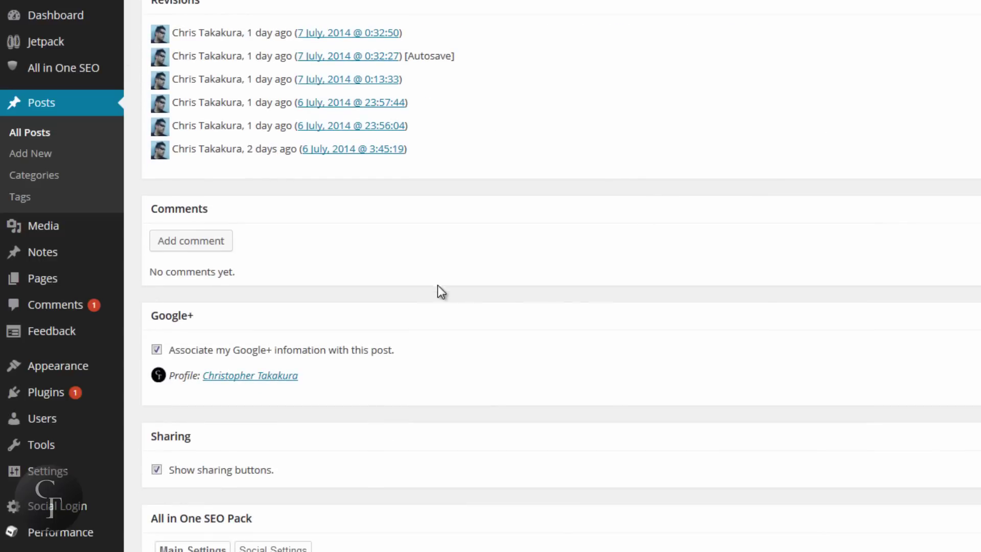
scroll(569, 288, "down", 2)
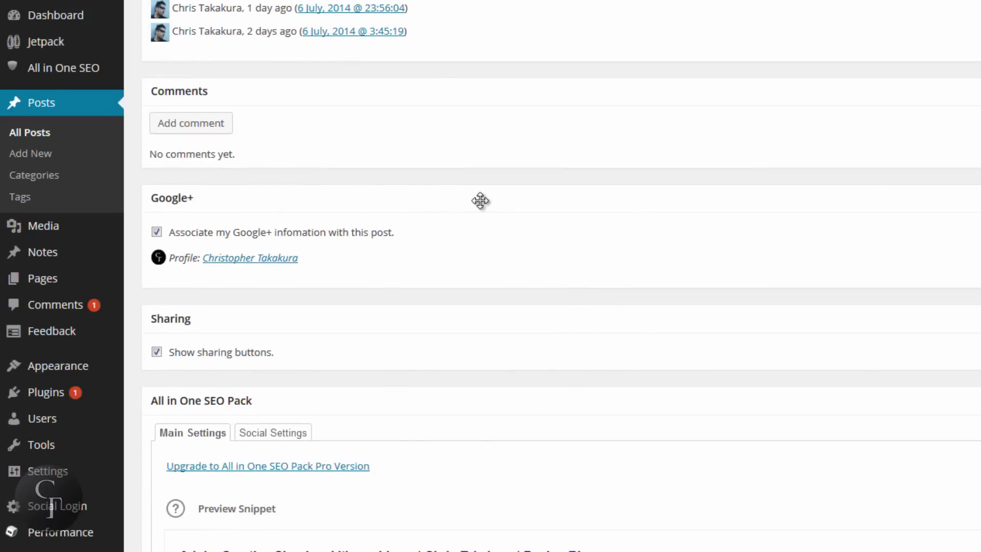
scroll(481, 199, "down", 2)
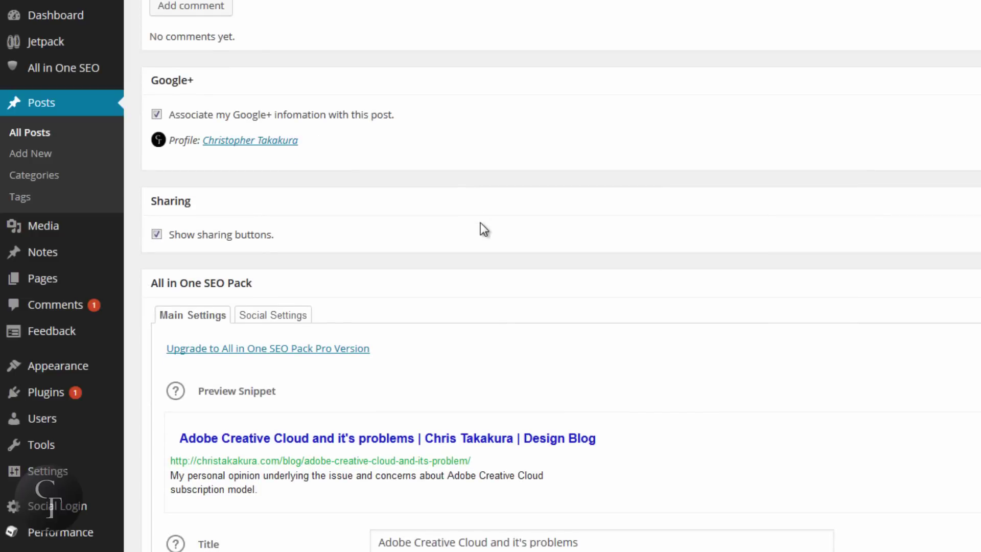
scroll(523, 192, "down", 4)
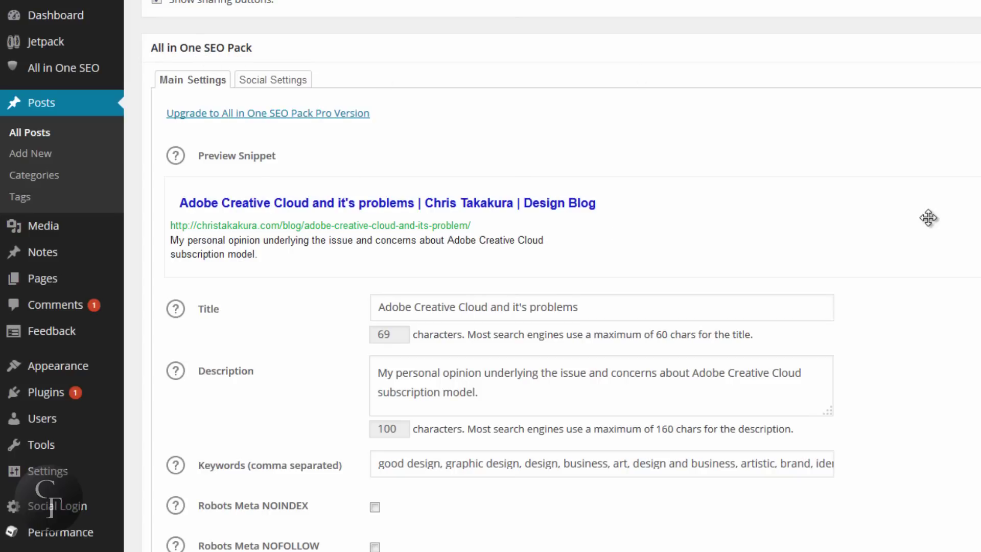
scroll(929, 219, "down", 2)
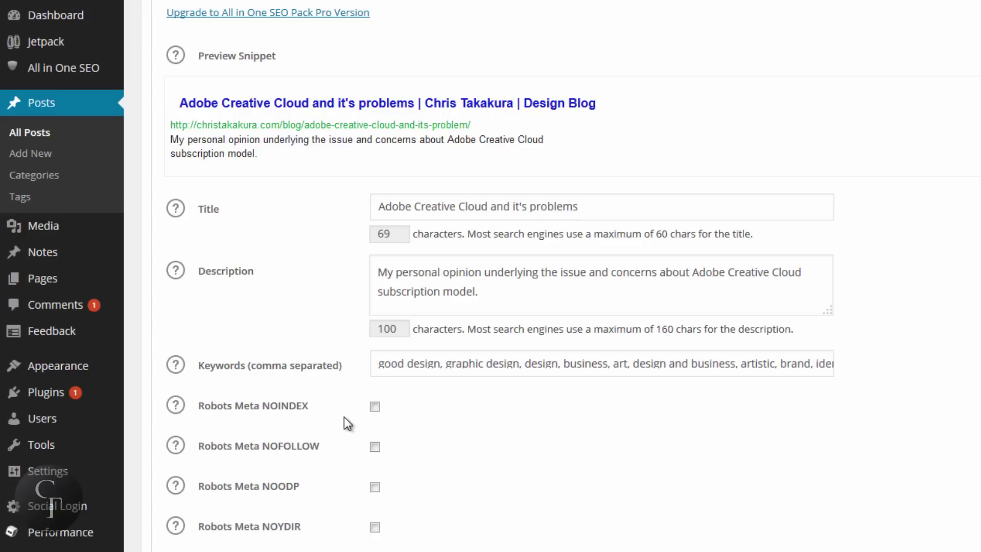
- Examine the post's SEO title and its character count against the recommended maximum
left_click(466, 403)
left_click(633, 207)
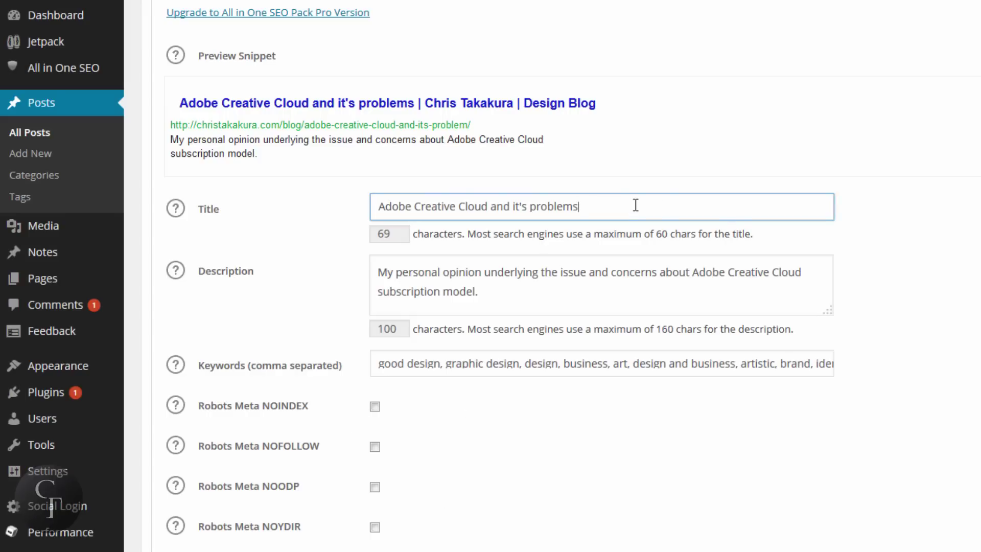
left_click_drag(604, 208, 375, 204)
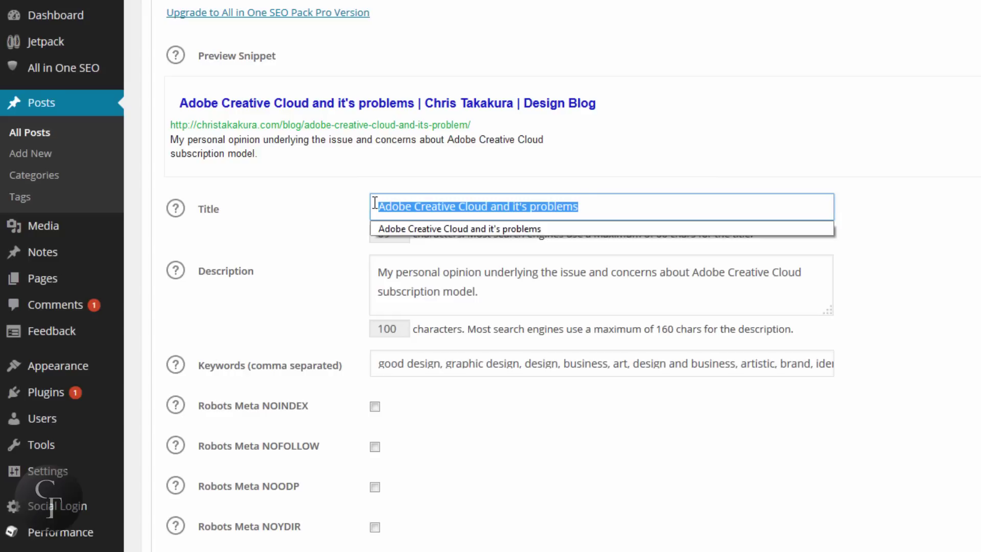
left_click(622, 204)
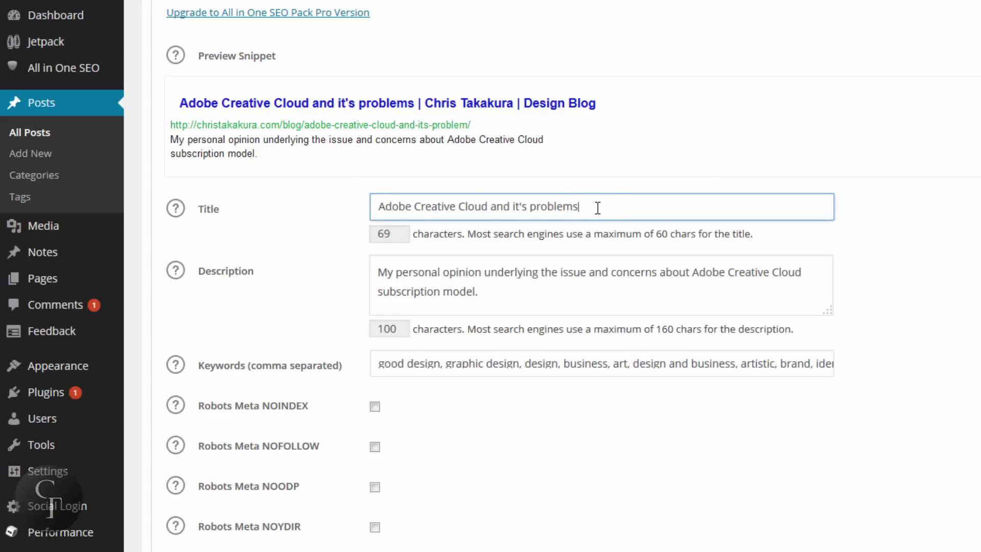
left_click_drag(596, 207, 327, 207)
key("Down")
key("Return")
left_click_drag(401, 238, 339, 236)
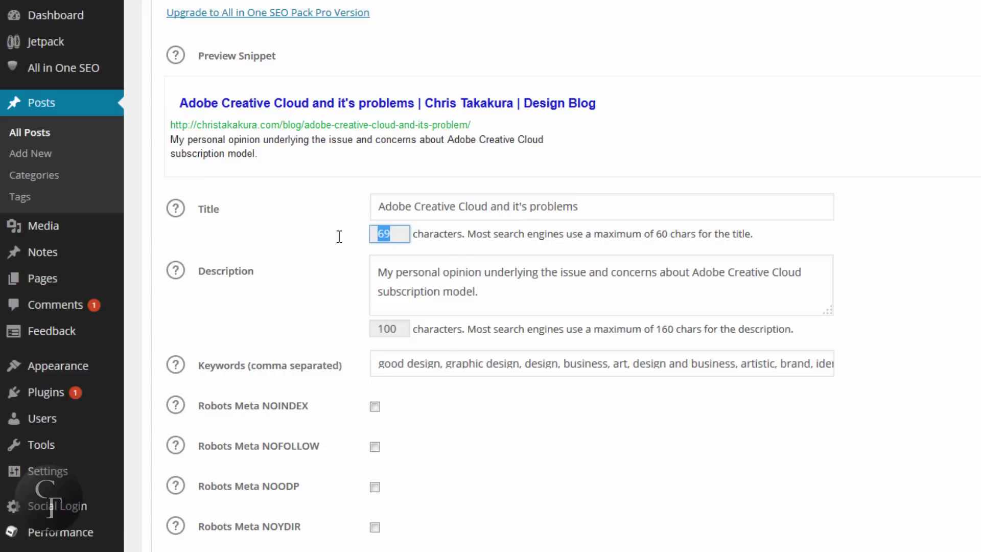
left_click(406, 236)
- Shorten the post's SEO title to "Adobe Creative Cloud" by removing the words after it
left_click(588, 205)
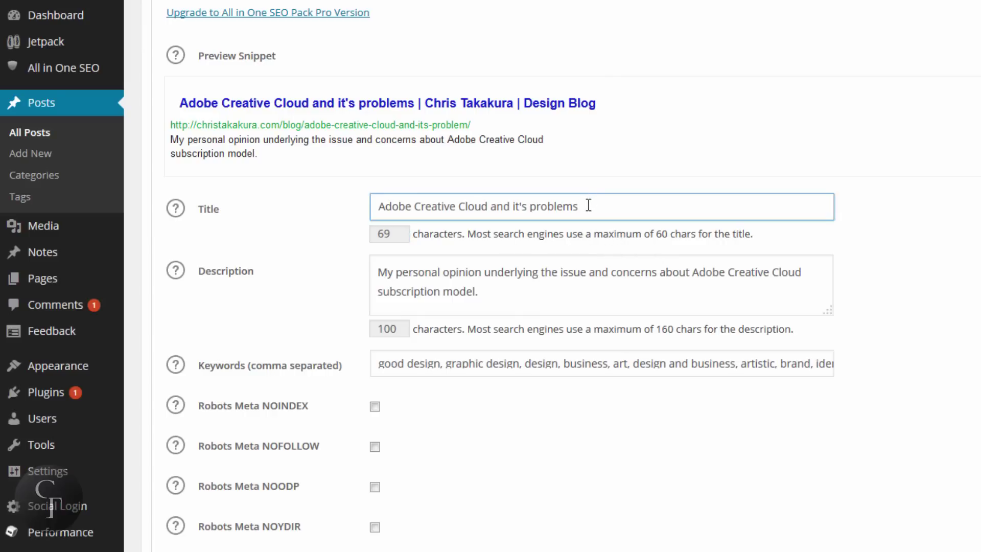
key("shift+Left")
key("shift+Left")
key("shift+Left")
key("shift+Left")
key("shift+Left")
key("shift+Left")
key("shift+Left")
key("shift+Left")
key("shift+Left")
key("shift+Left")
key("shift+Left")
key("shift+Left")
key("shift+Left")
key("shift+Left")
key("shift+Left")
key("shift+Left")
key("shift+Left")
key("shift+Left")
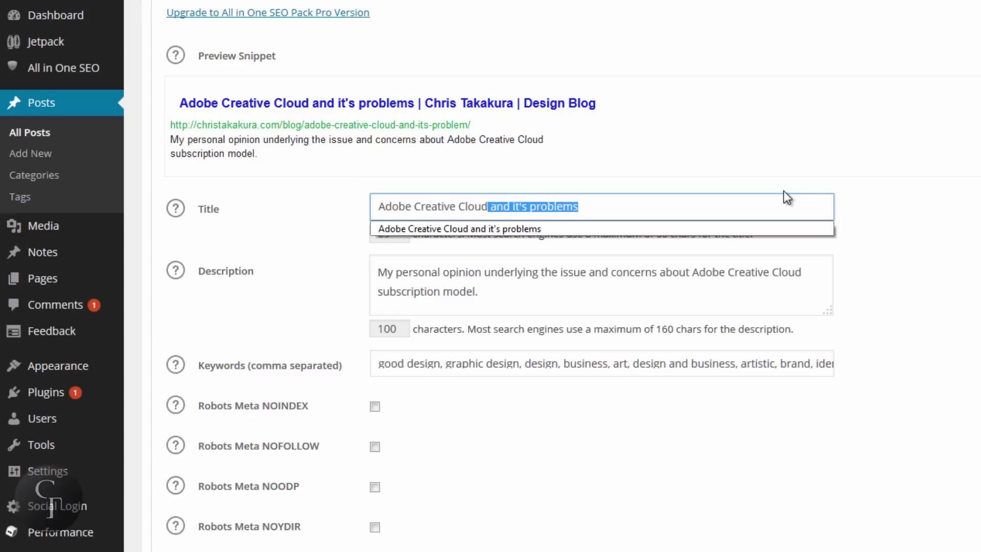
key("BackSpace")
left_click(885, 161)
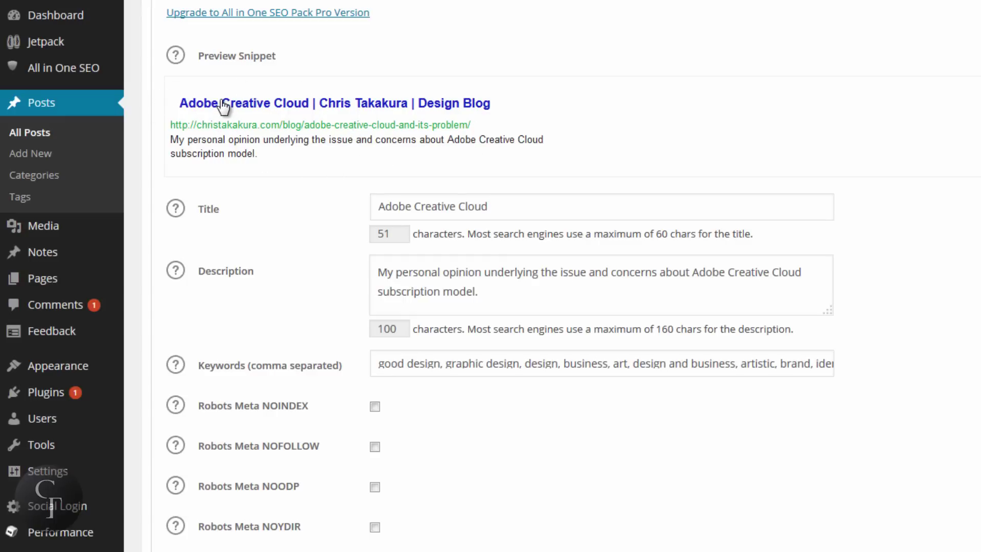
- Review the post's SEO description and its comma-separated keywords
left_click(516, 286)
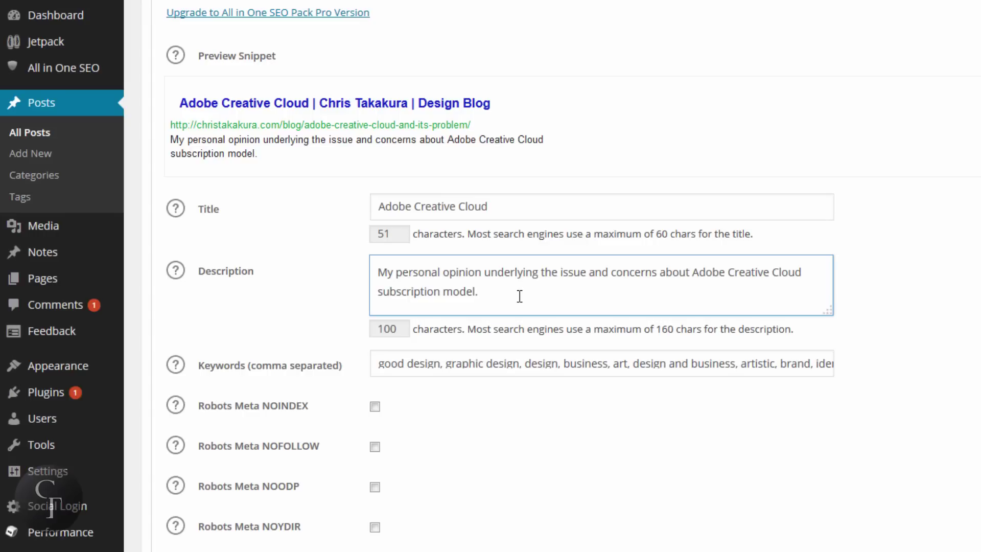
left_click_drag(479, 292, 380, 272)
left_click(381, 272)
left_click_drag(624, 362, 732, 364)
left_click(417, 363)
left_click(894, 358)
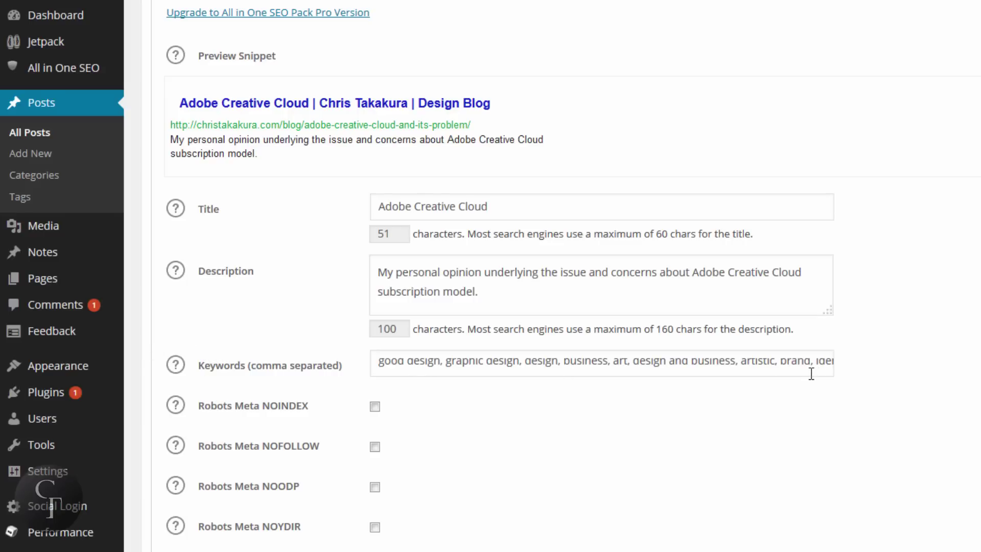
left_click(469, 275)
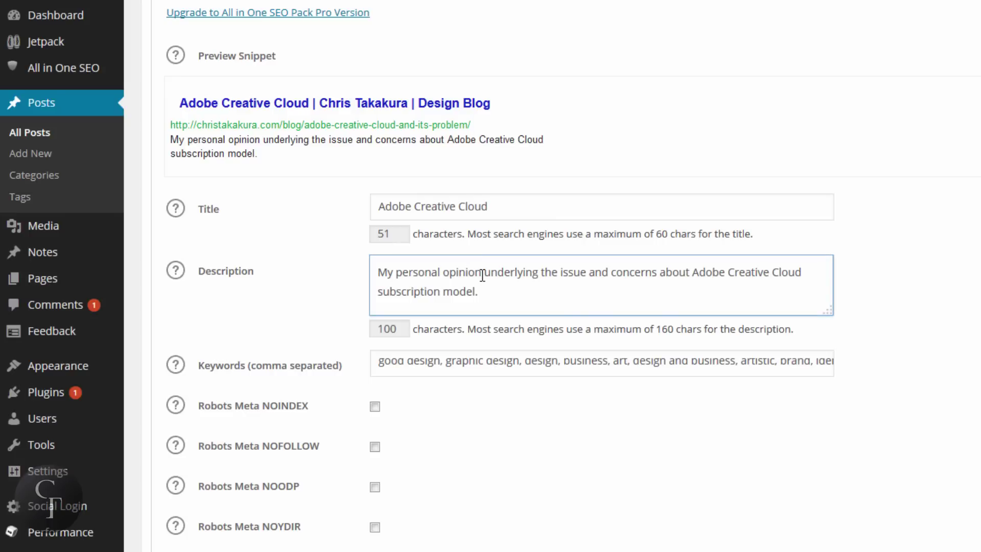
left_click(965, 307)
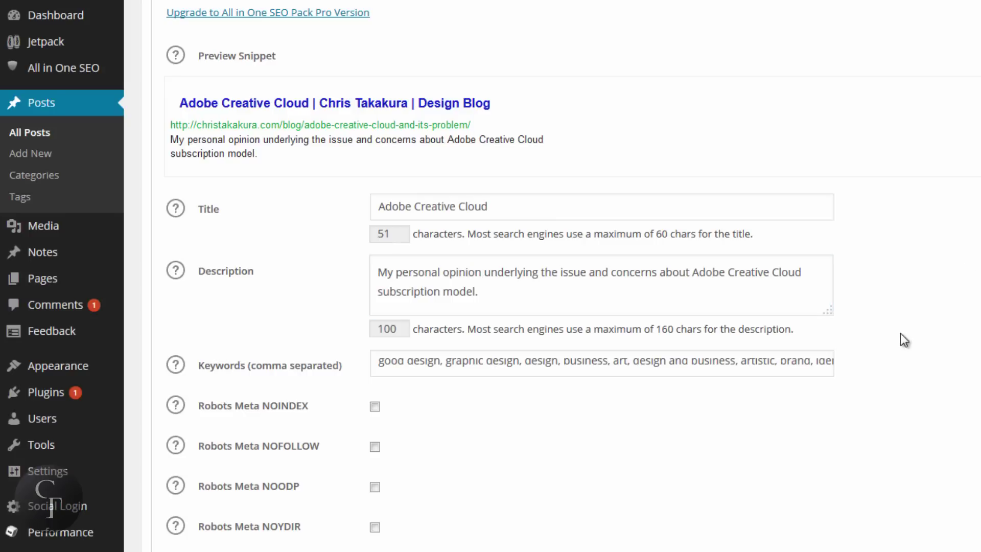
- Update the post with its new SEO title, publishing it despite the proofreader's suggestions
scroll(965, 349, "up", 2)
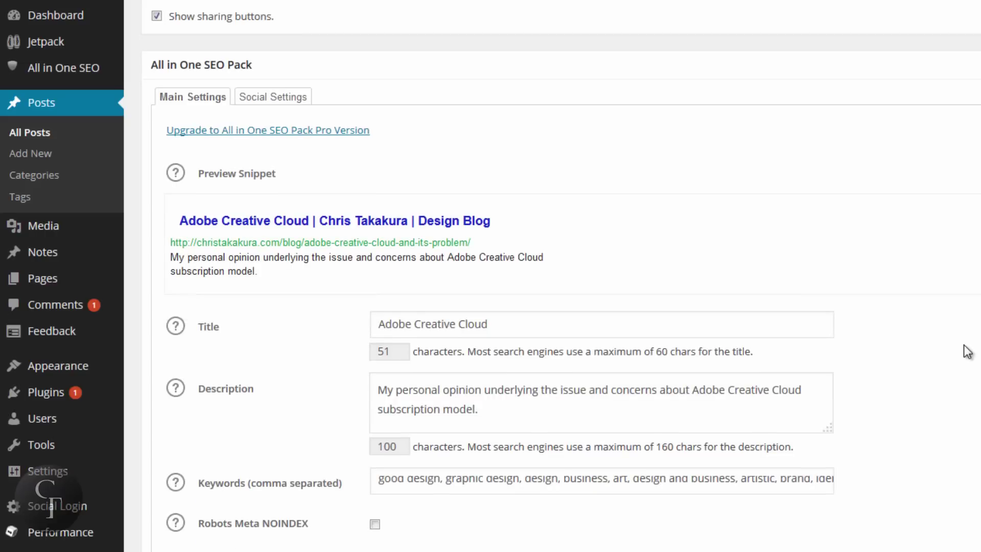
scroll(964, 346, "up", 4)
scroll(964, 346, "up", 10)
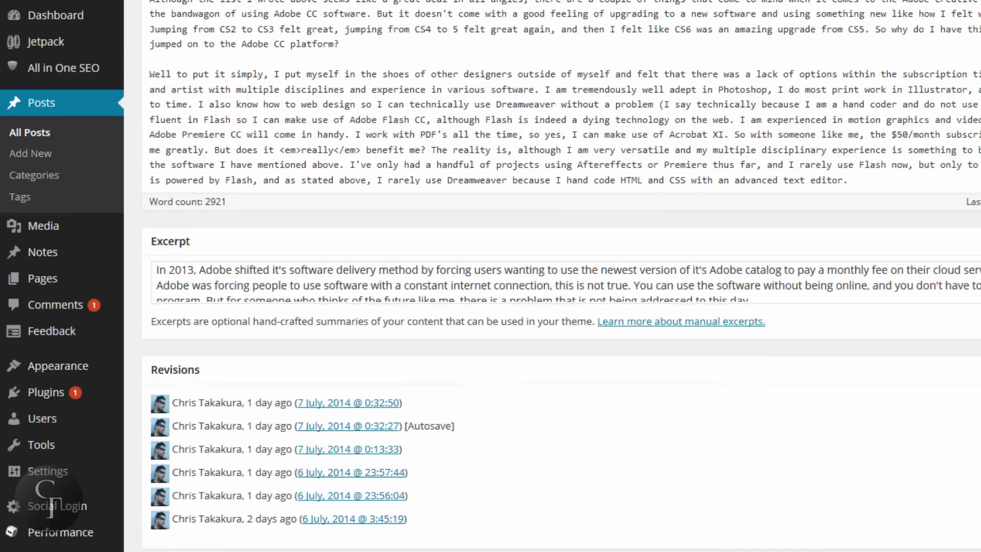
scroll(496, 248, "up", 4)
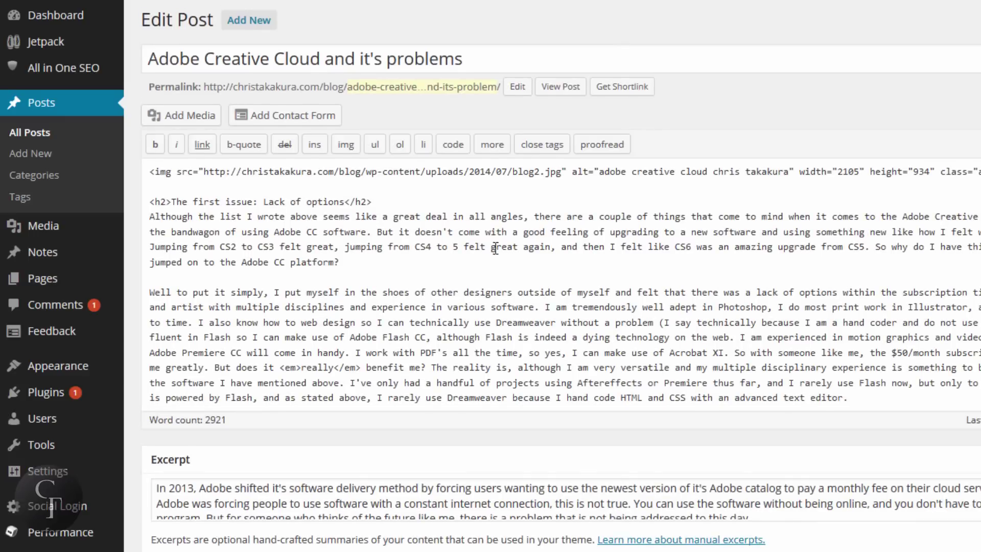
scroll(561, 278, "down", 3)
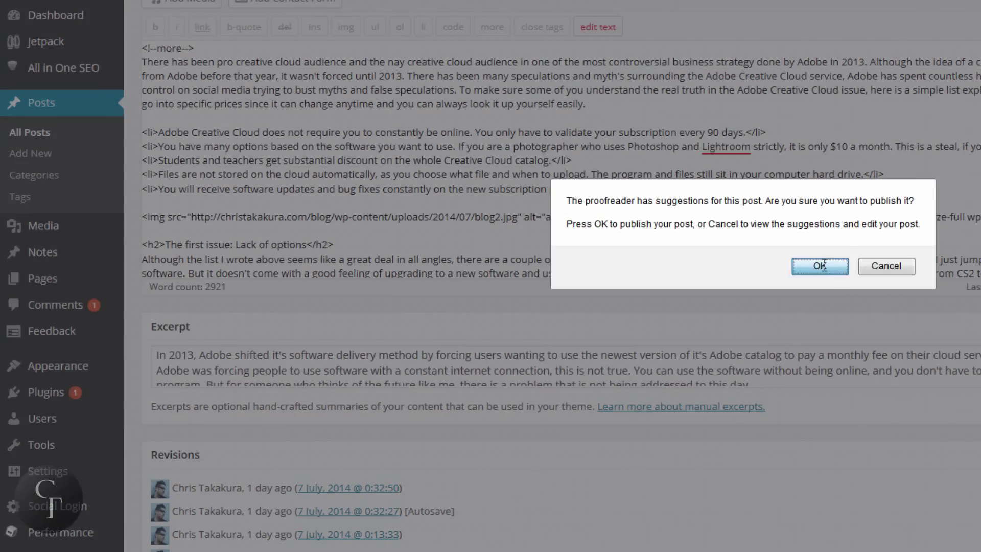
left_click(823, 265)
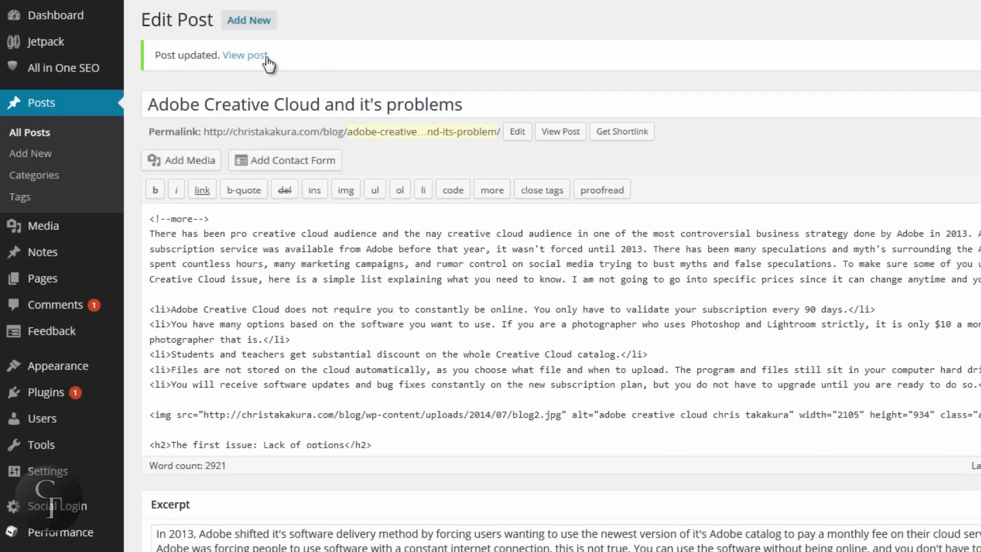
- Return to the list of all blog posts and view the options for the Adobe Creative Cloud post
left_click(43, 134)
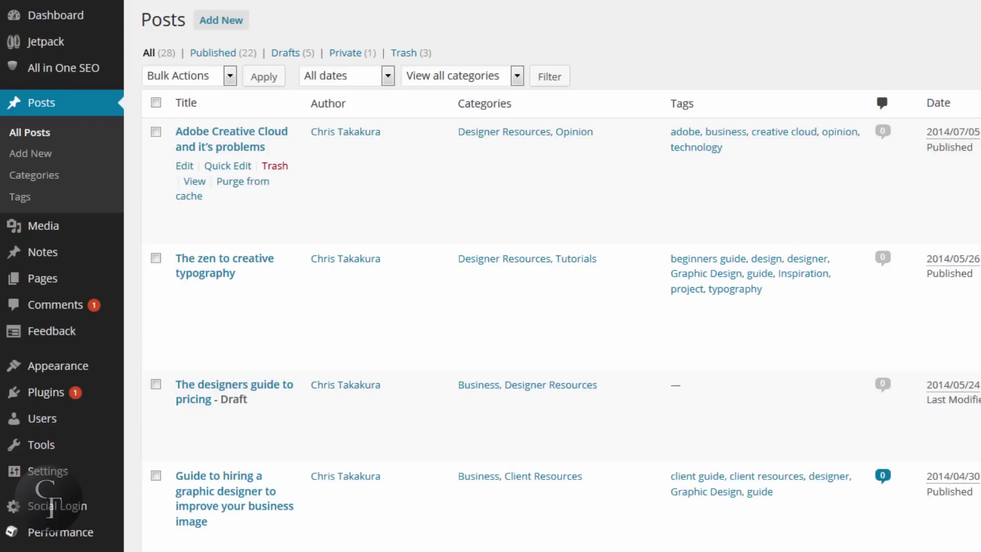
mouse_move(232, 166)
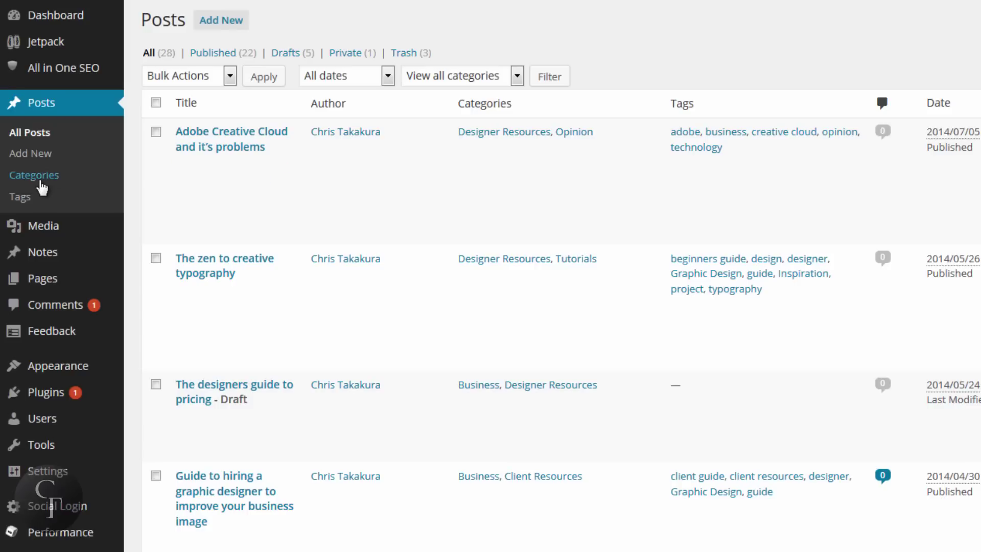
- Open the "Dinner" page for editing from the list of all pages
mouse_move(41, 282)
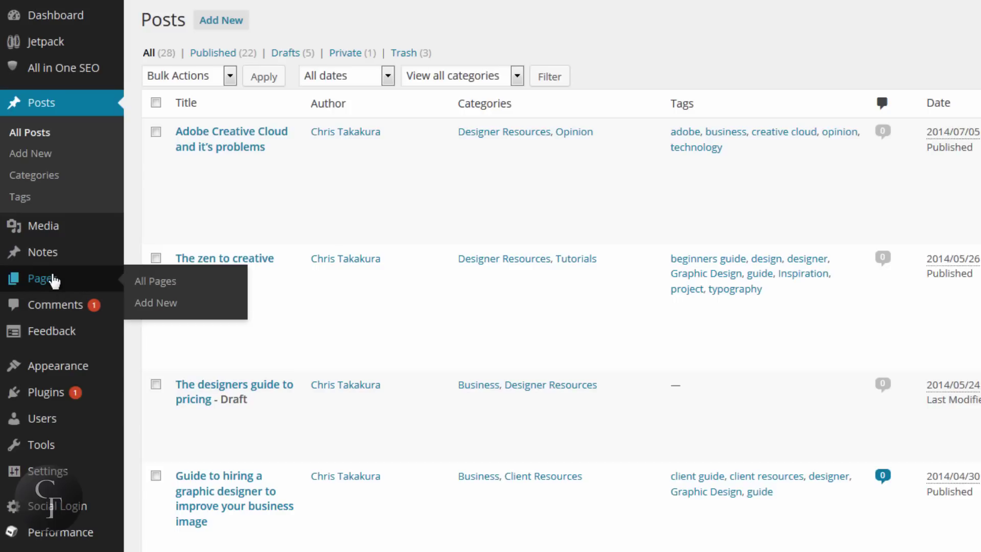
left_click(39, 281)
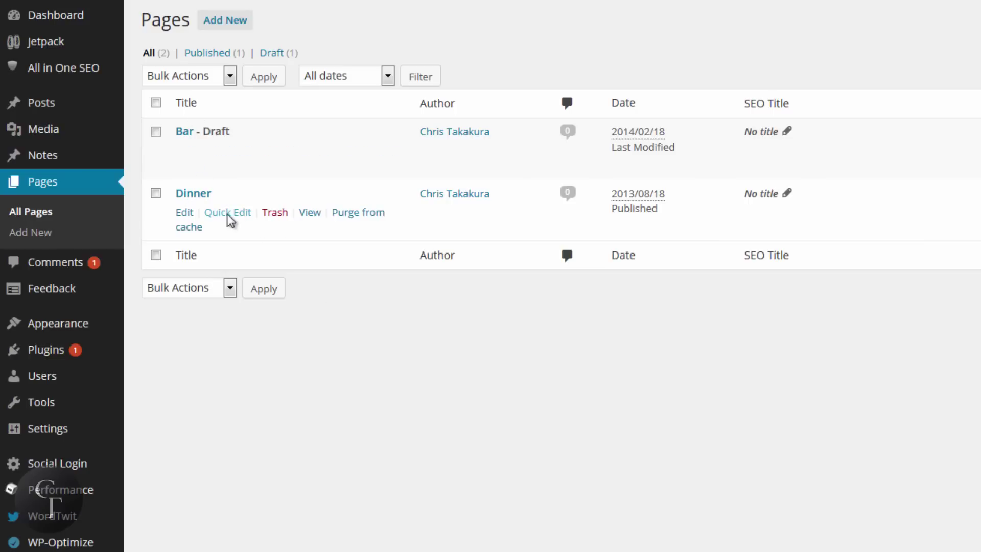
left_click(184, 213)
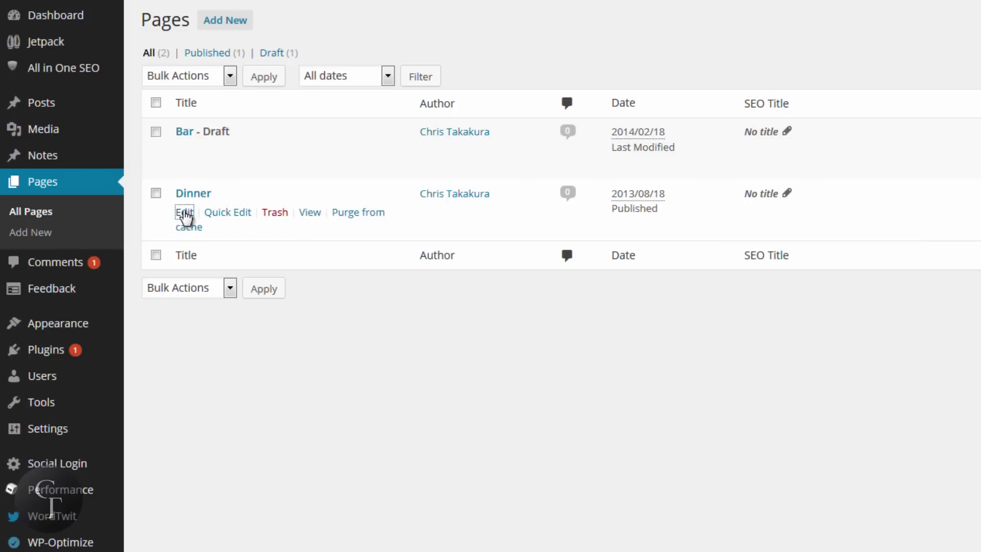
left_click(292, 237)
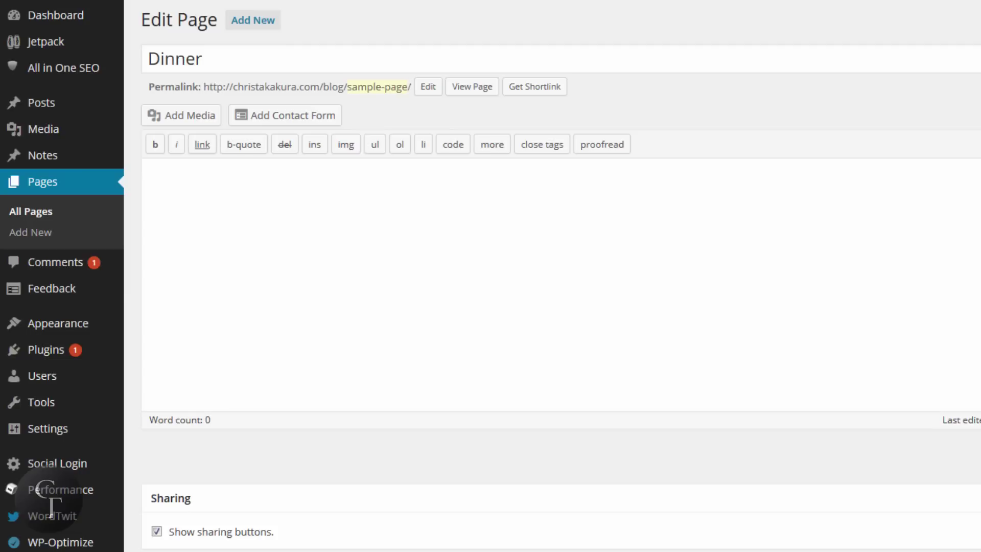
- Examine the Dinner page's SEO preview snippet and its title, description and keywords fields
scroll(561, 276, "down", 8)
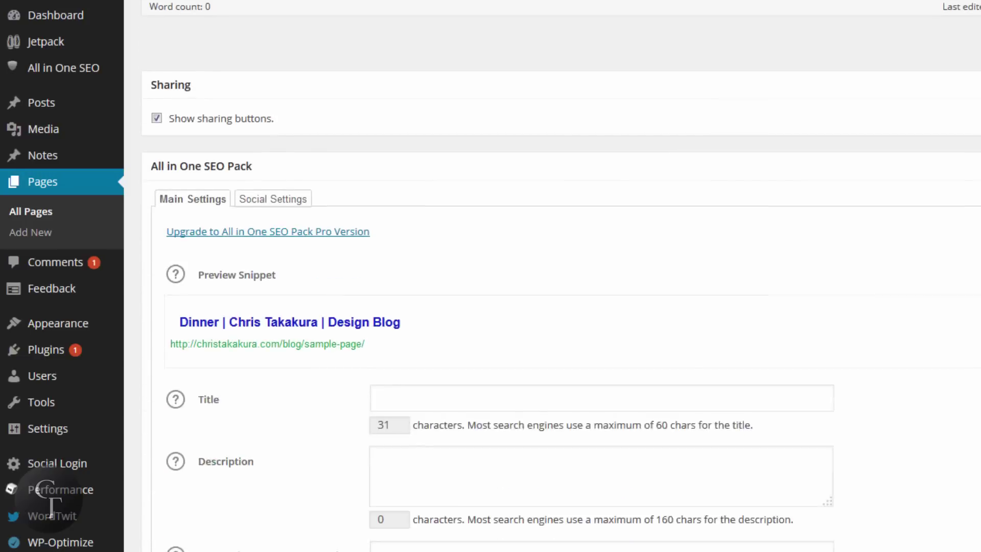
scroll(287, 122, "down", 4)
scroll(287, 122, "up", 3)
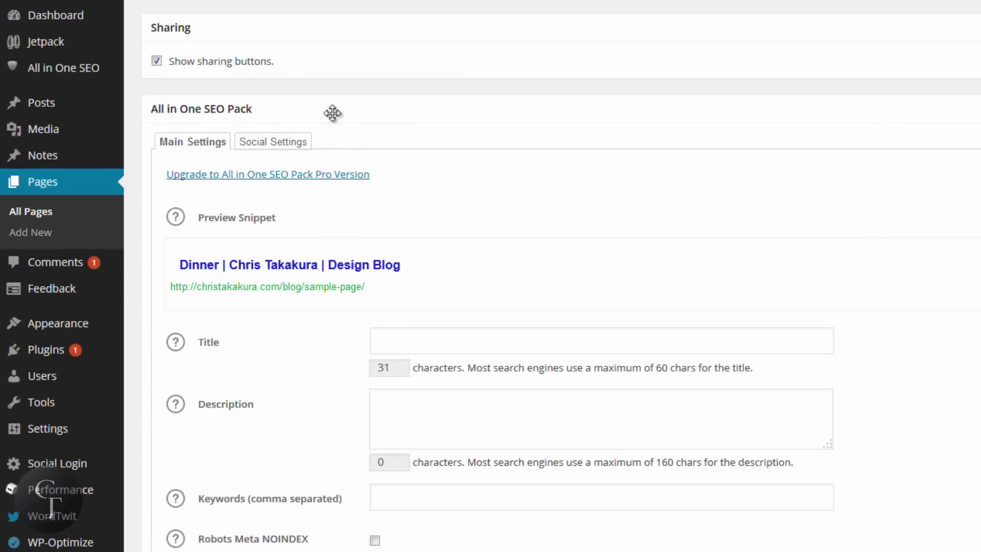
scroll(492, 168, "down", 3)
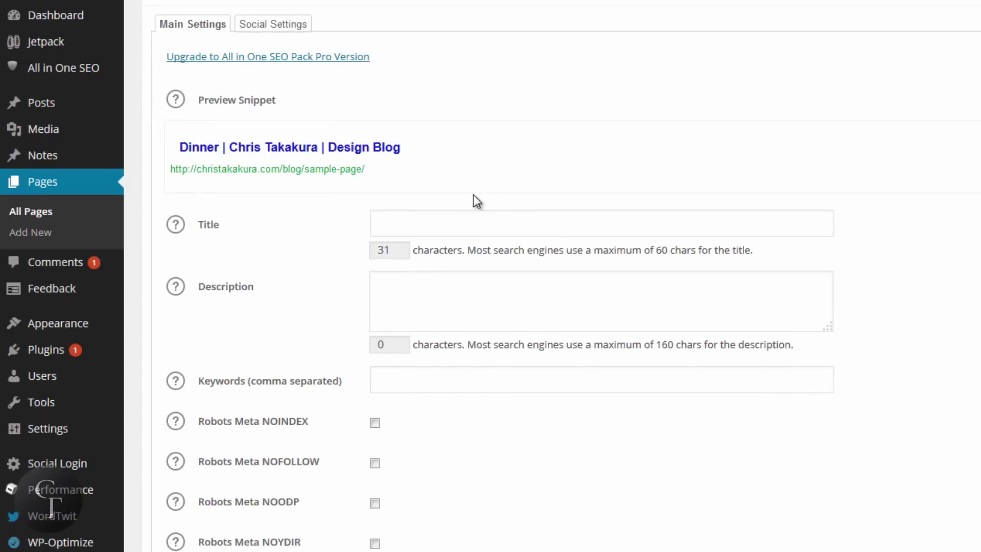
left_click(444, 225)
left_click(446, 303)
left_click(438, 379)
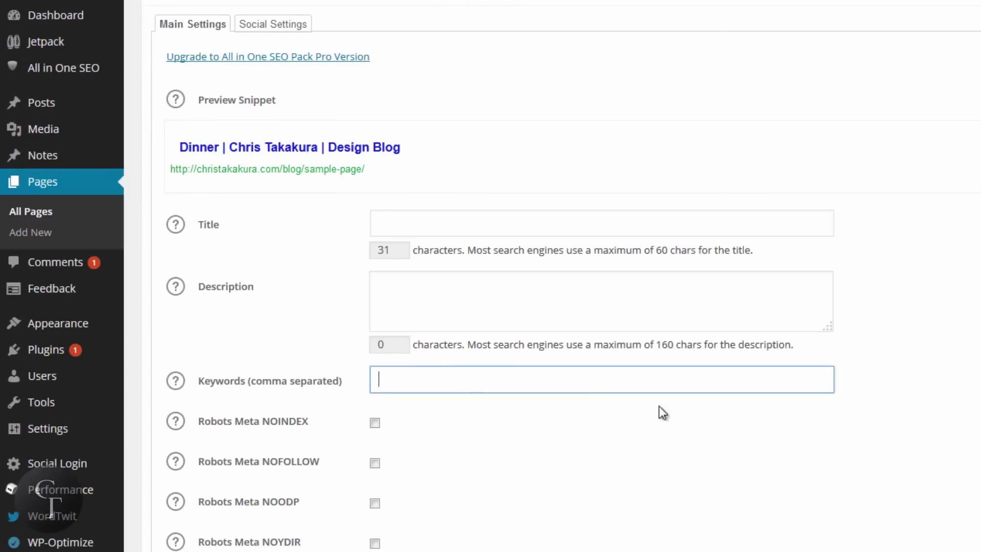
- Show the Dinner page's social settings in All in One SEO Pack and examine the social title field
scroll(659, 406, "up", 3)
scroll(562, 280, "up", 3)
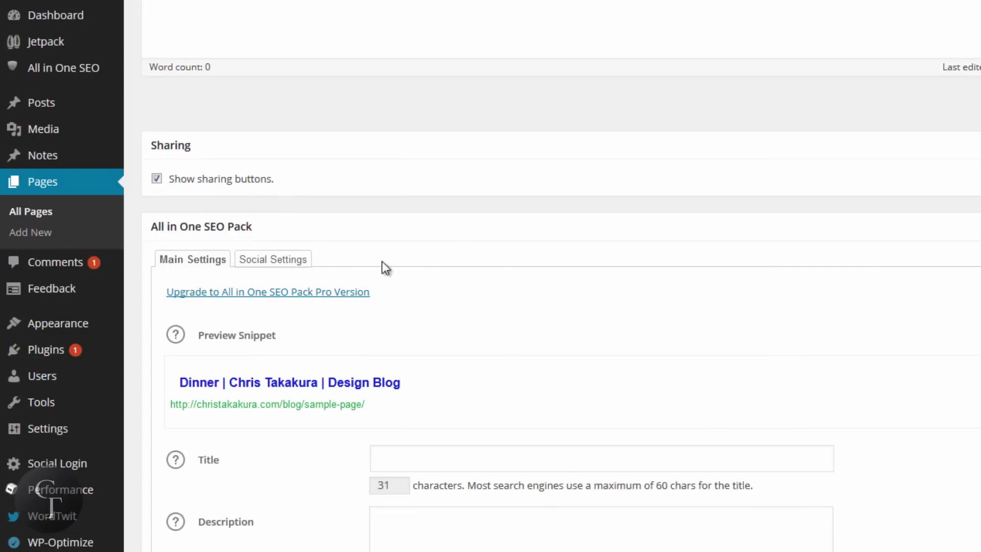
left_click(282, 260)
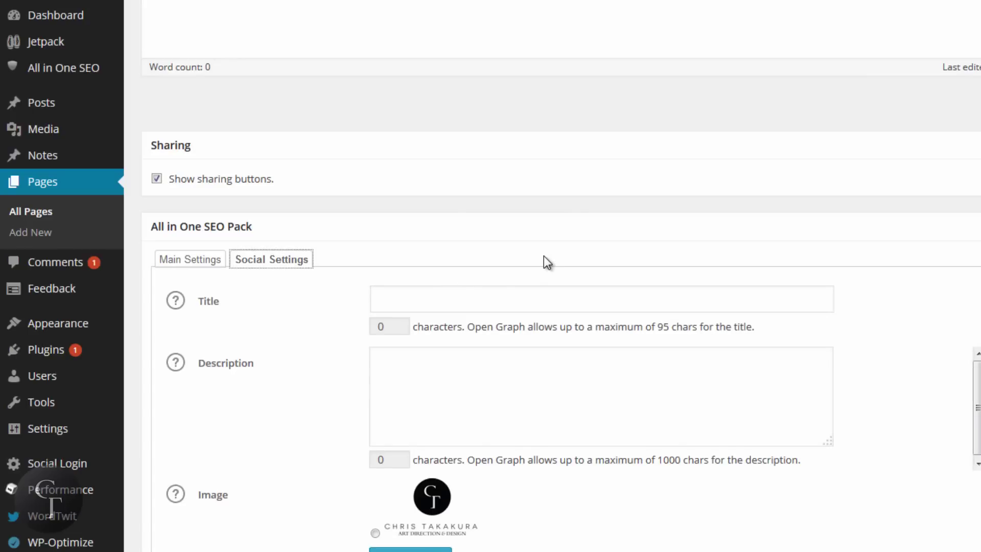
left_click(466, 289)
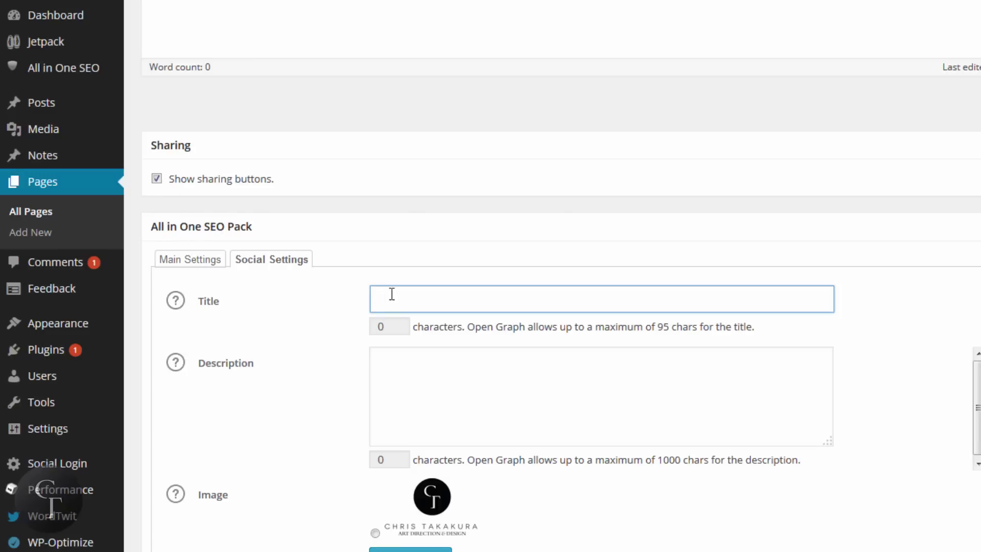
- Compare the Dinner page's main SEO settings with its social settings and examine the social title and description fields
left_click(414, 293)
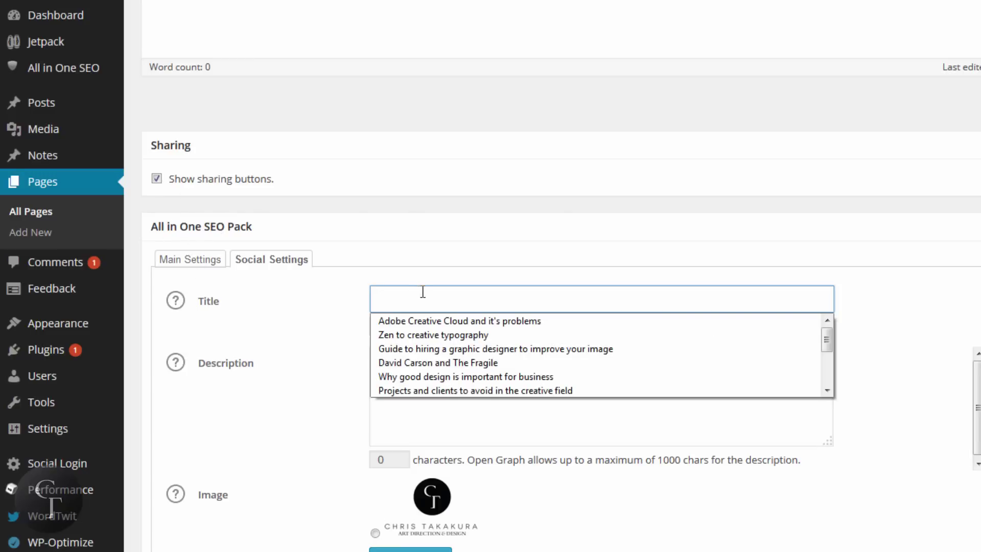
left_click(189, 262)
left_click(279, 262)
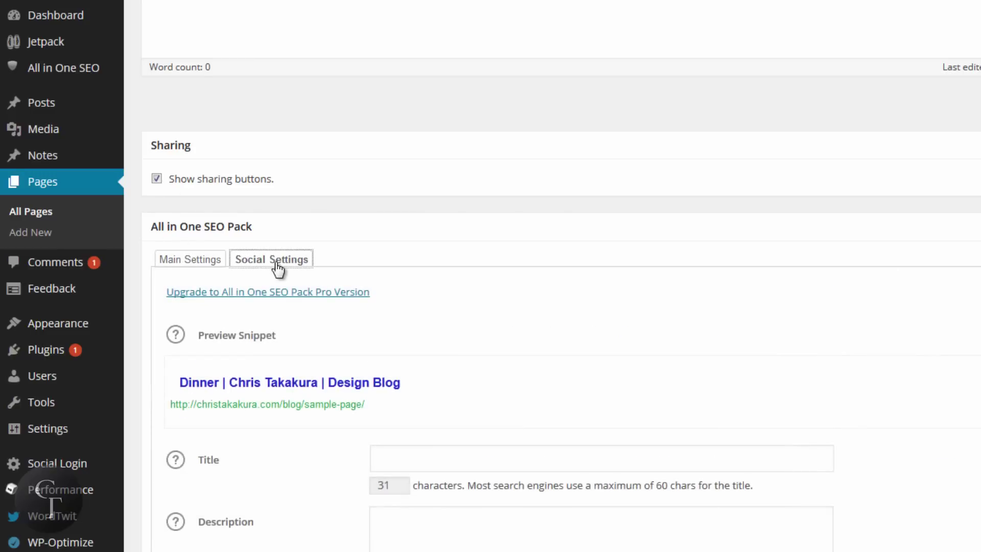
left_click(423, 289)
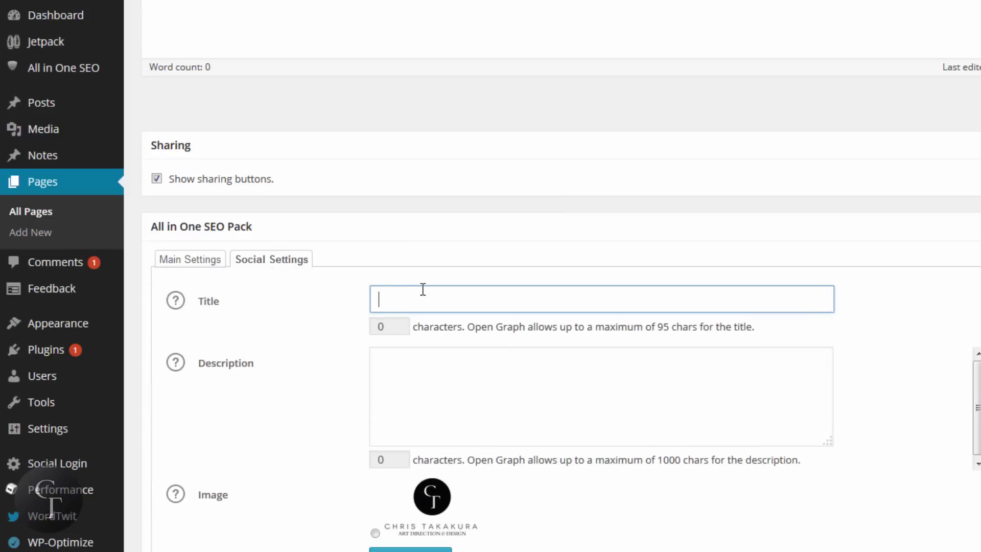
left_click(496, 377)
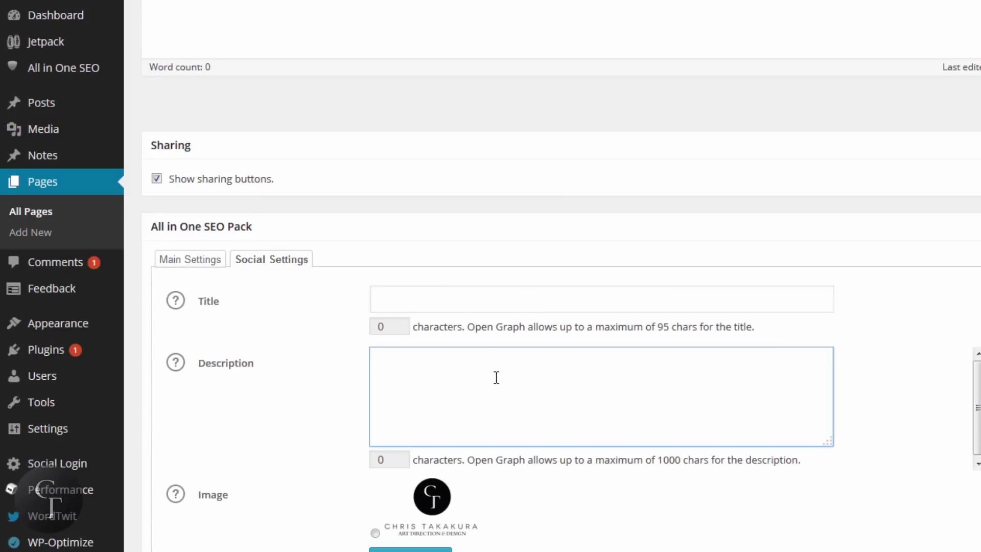
- Select the existing logo as the Dinner page's social image and examine the custom image field
scroll(621, 512, "down", 3)
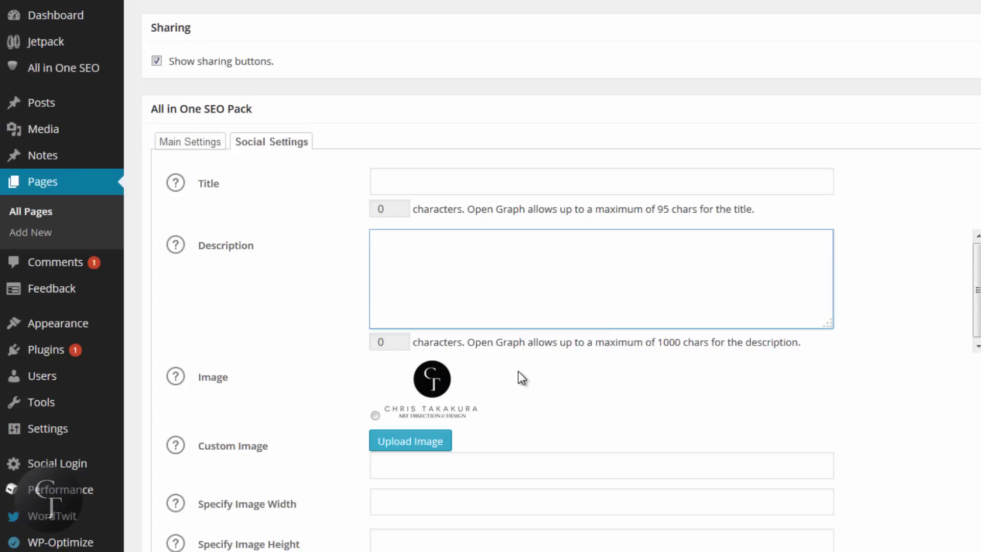
left_click(375, 415)
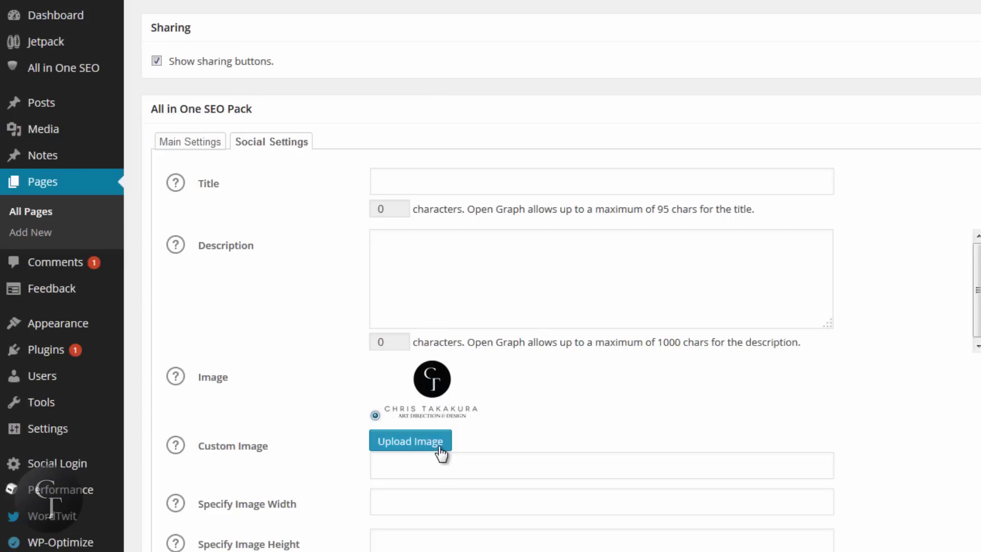
left_click(434, 469)
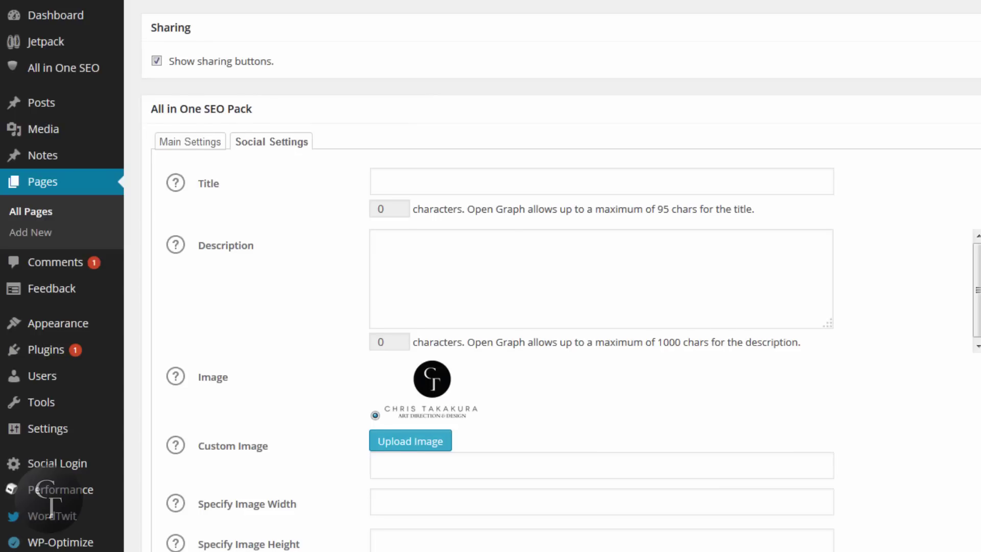
- Check the Dinner page's heading and permalink, and enter "Gallery" as its social title
scroll(562, 276, "up", 7)
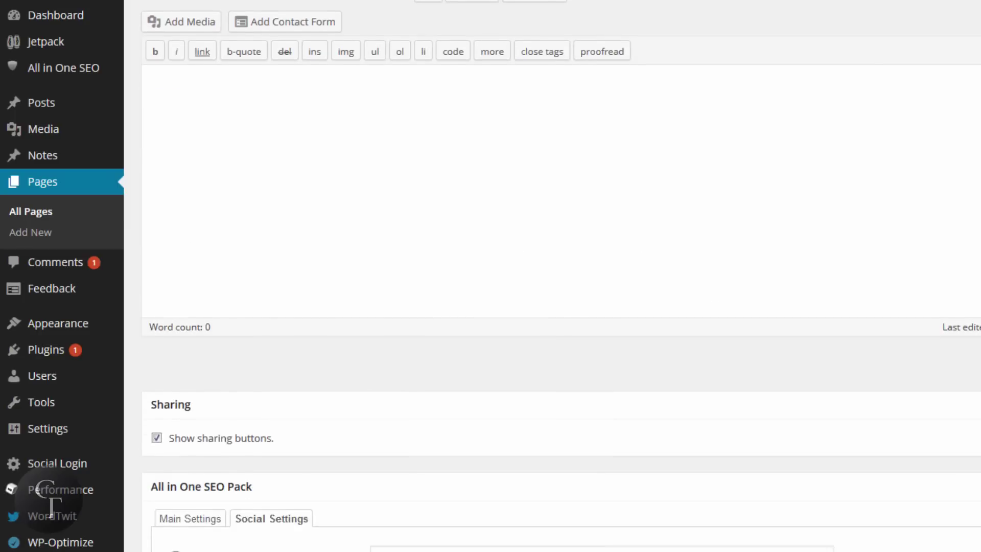
scroll(561, 276, "down", 1)
scroll(561, 276, "up", 2)
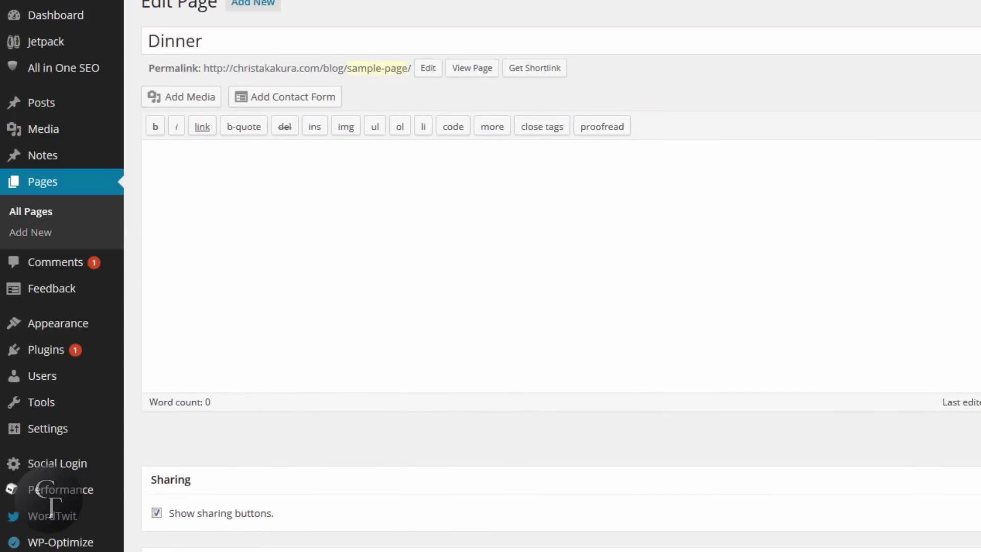
scroll(562, 276, "up", 1)
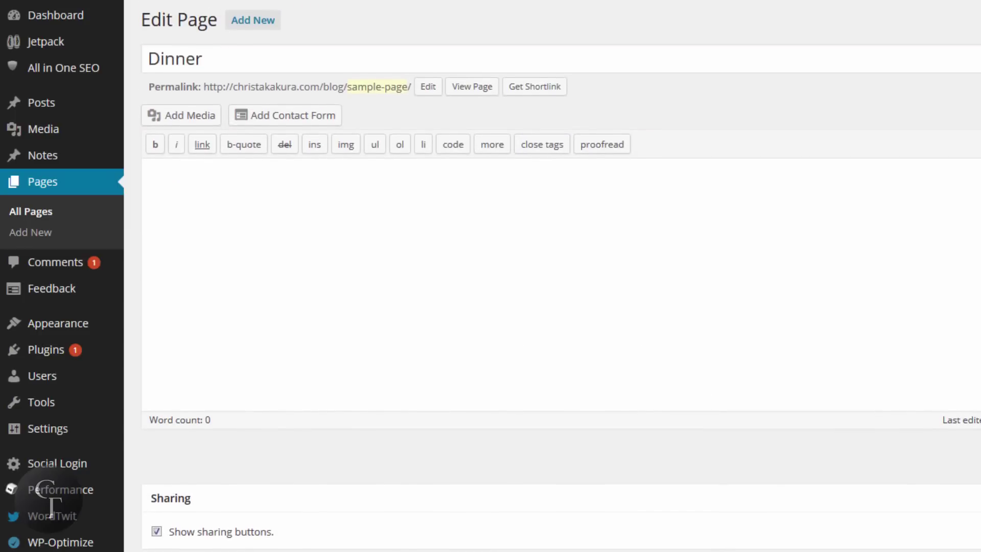
scroll(561, 276, "down", 5)
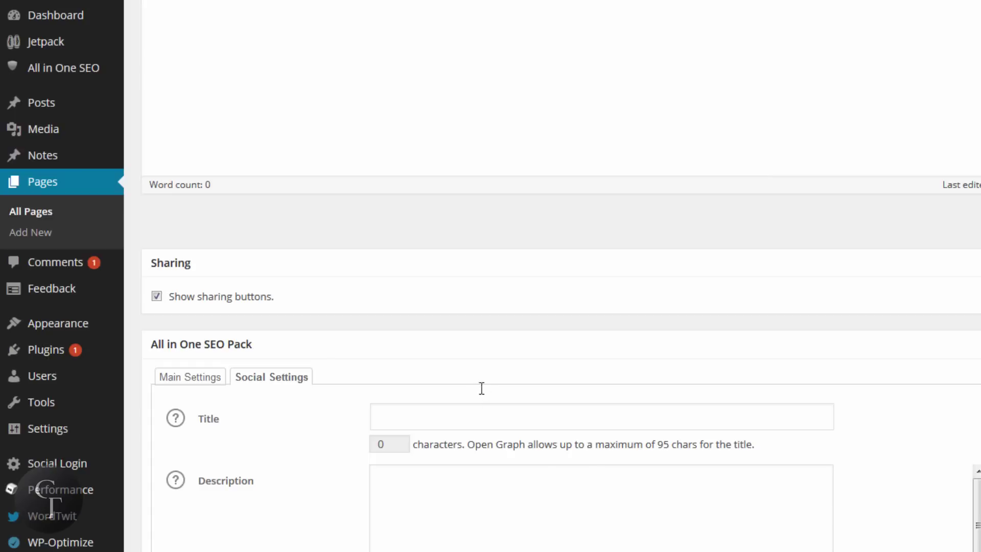
left_click(467, 417)
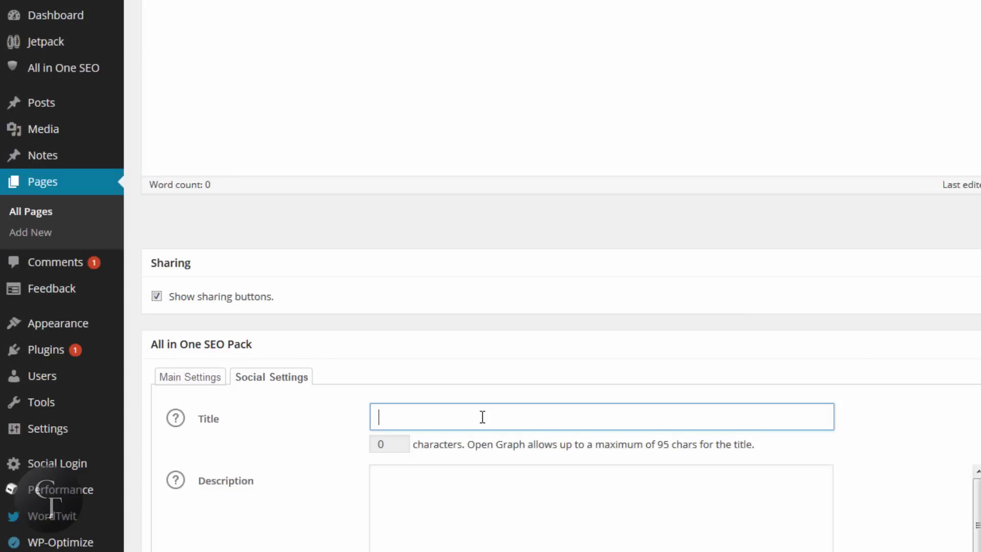
type("Gallery")
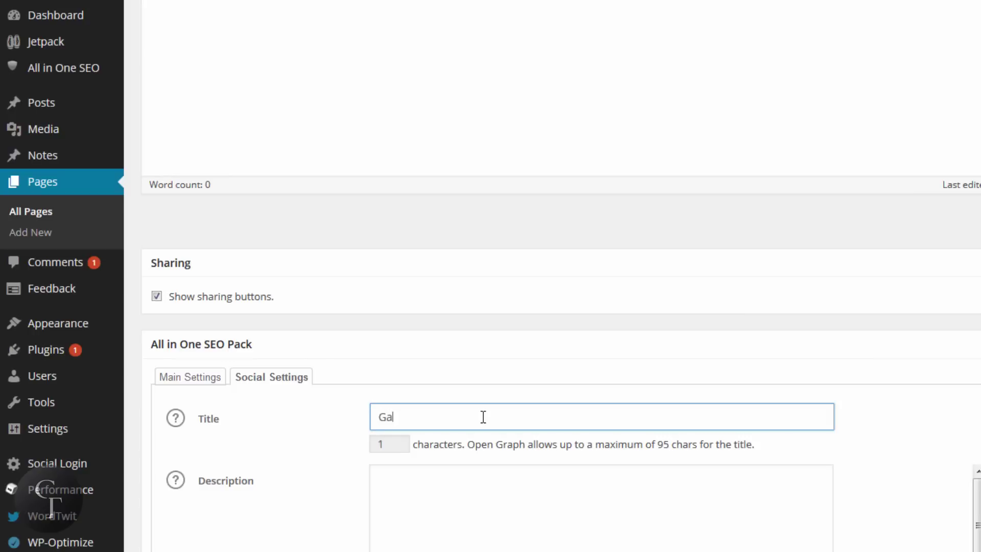